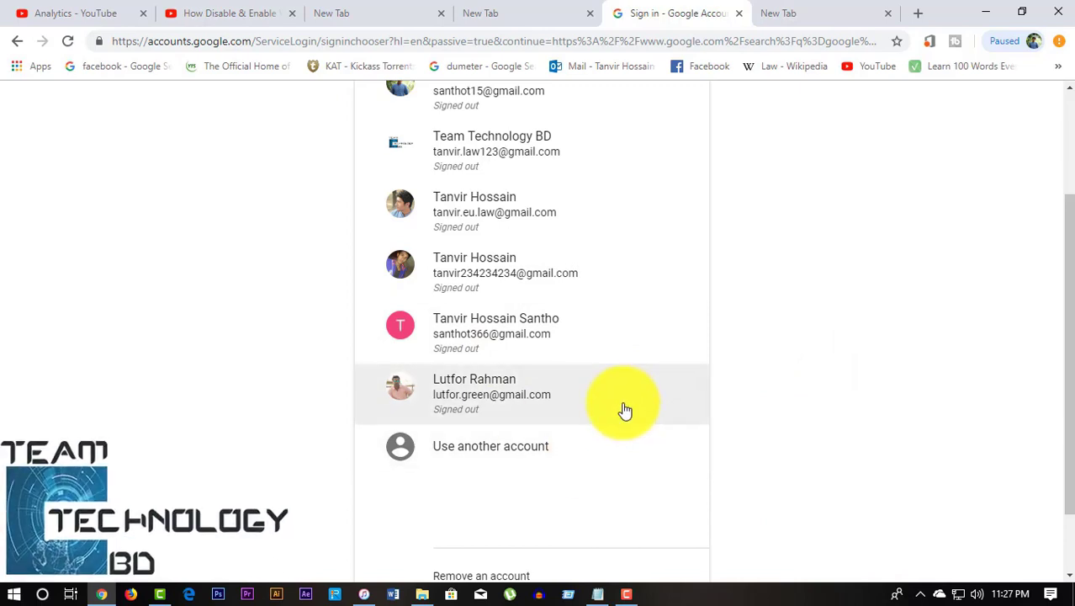
Step: Sign in with the chosen Google account, confirm it is active, then switch to the new tab
{"action": "left_click", "coordinate": [535, 408]}
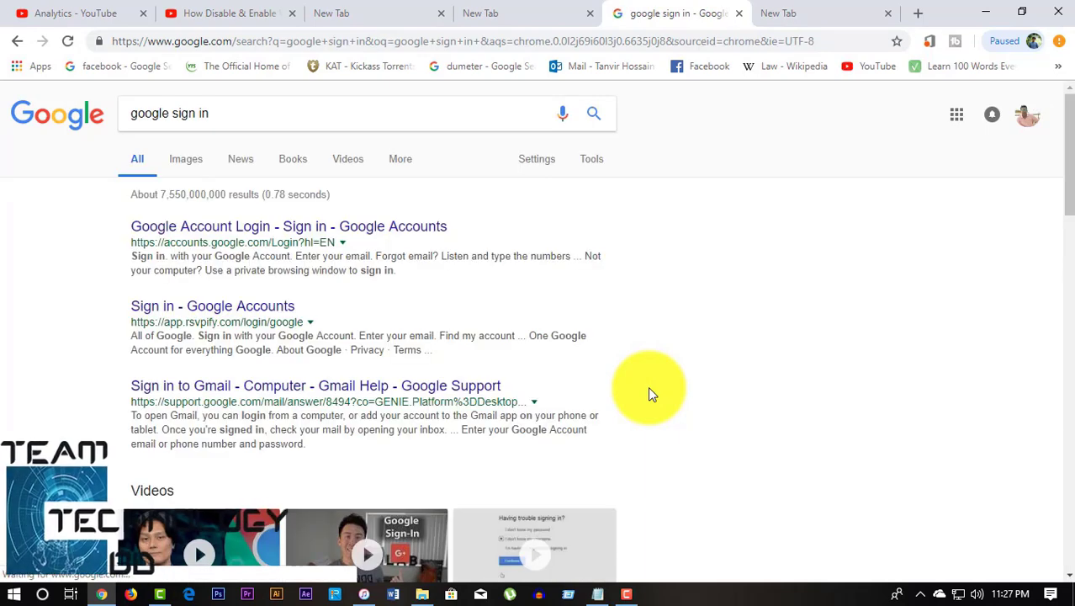
{"action": "left_click", "coordinate": [1026, 118]}
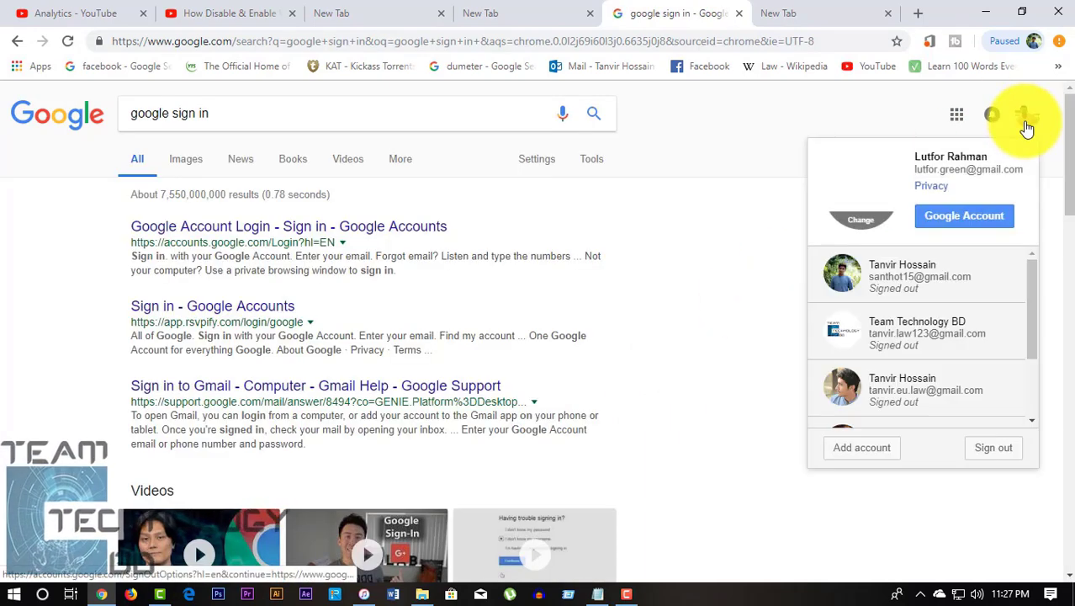
{"action": "left_click", "coordinate": [957, 114]}
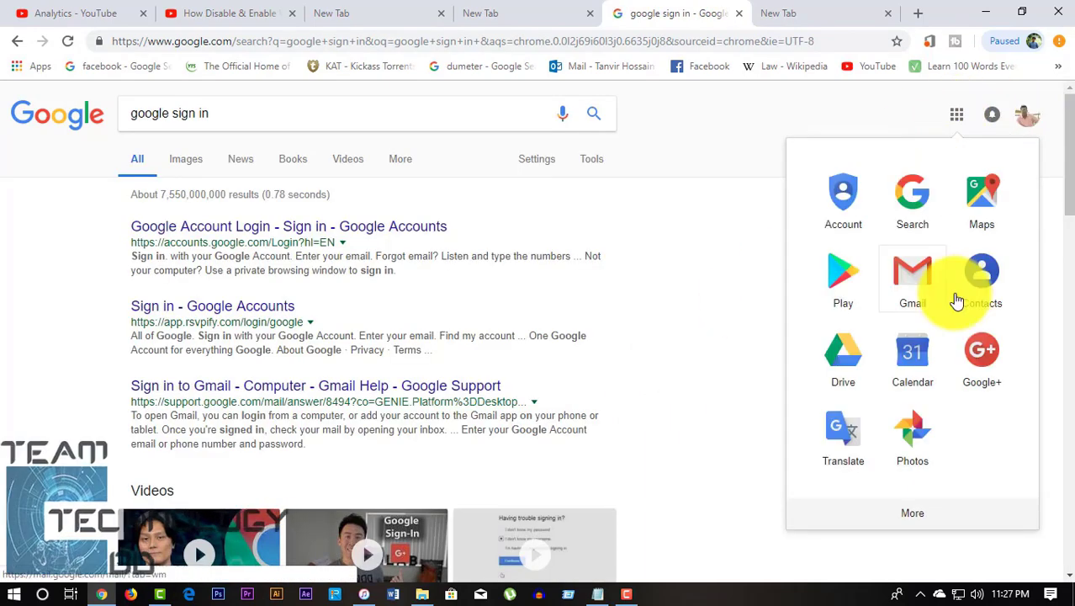
{"action": "left_click", "coordinate": [834, 114]}
{"action": "left_click", "coordinate": [860, 71]}
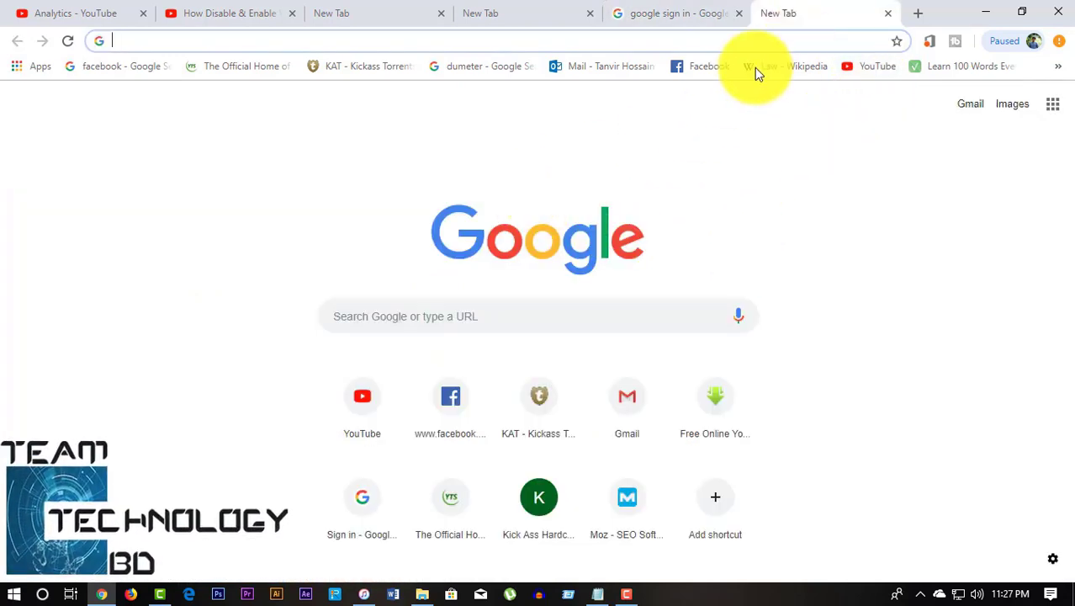
Step: Close the three extra browser tabs and start a fresh new tab
{"action": "left_click", "coordinate": [590, 15]}
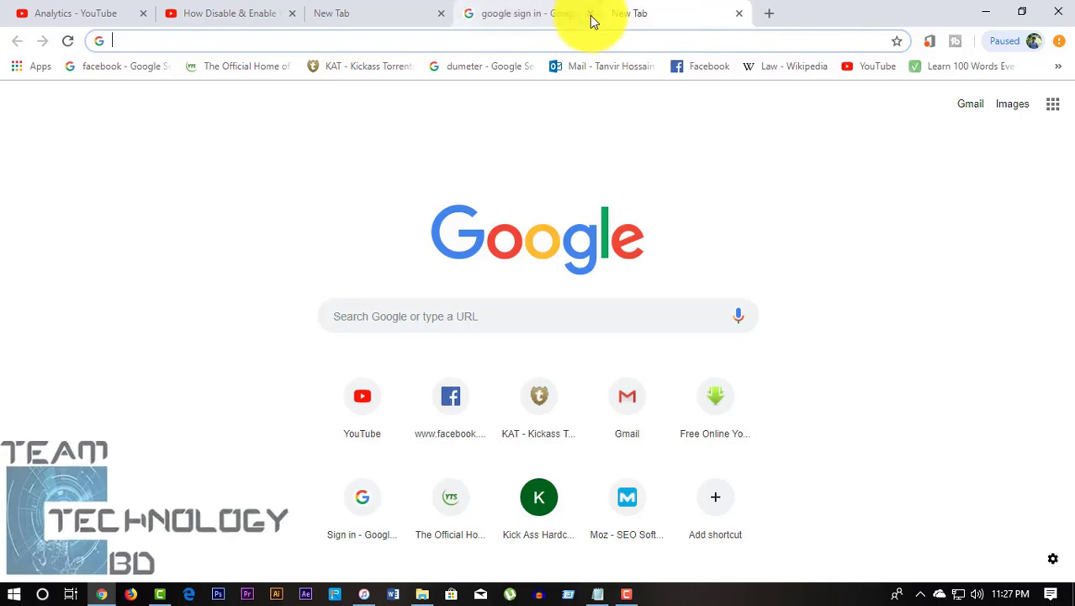
{"action": "left_click", "coordinate": [590, 16]}
{"action": "left_click", "coordinate": [589, 15]}
{"action": "left_click", "coordinate": [590, 14]}
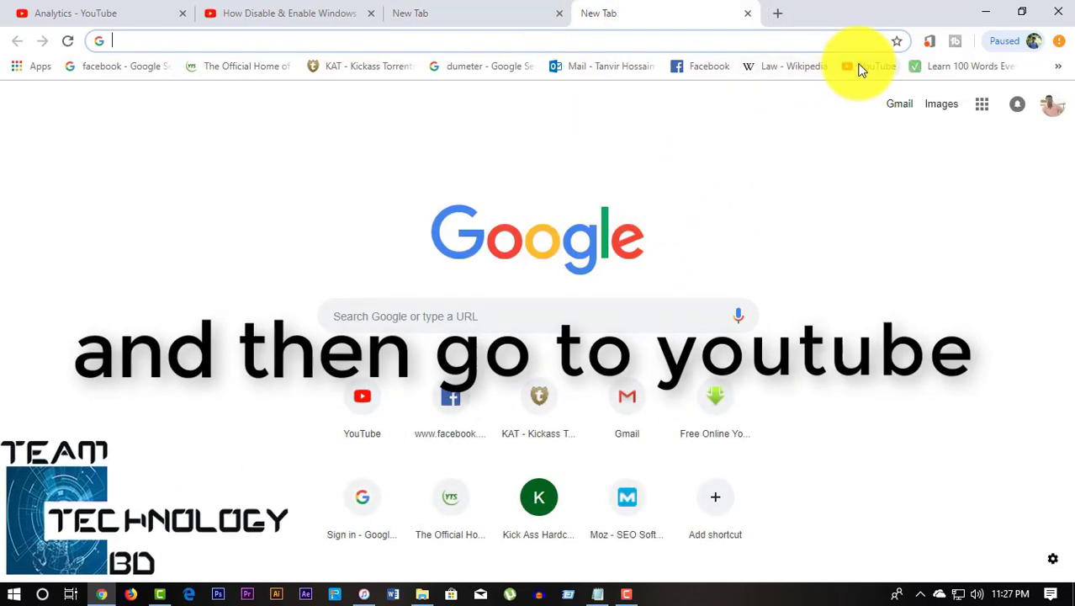
Step: Go to YouTube via the bookmark and choose My channel from the account menu
{"action": "left_click", "coordinate": [862, 67]}
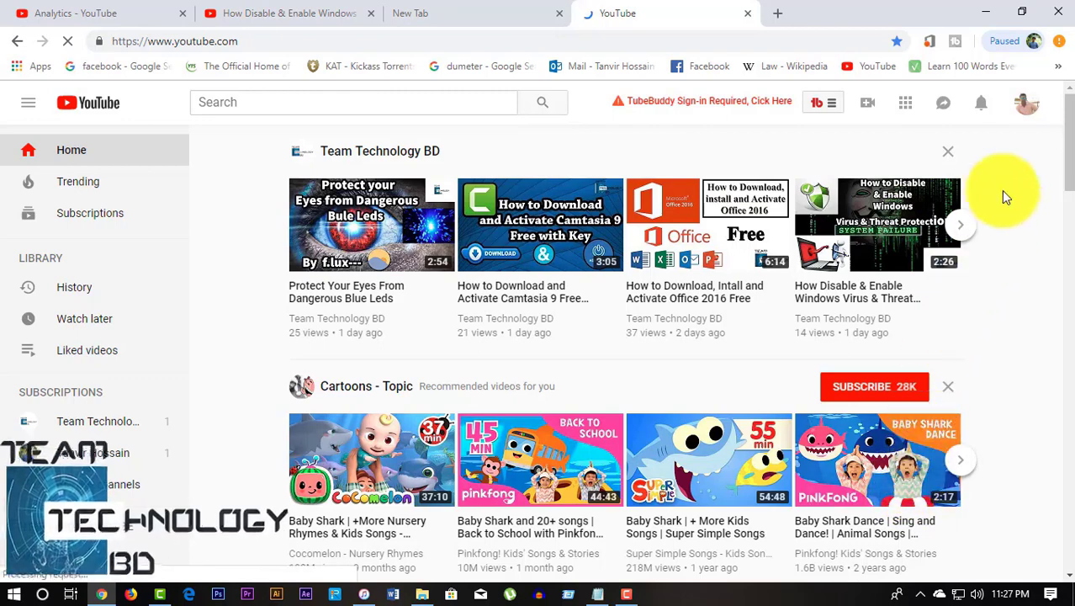
{"action": "left_click", "coordinate": [1029, 109]}
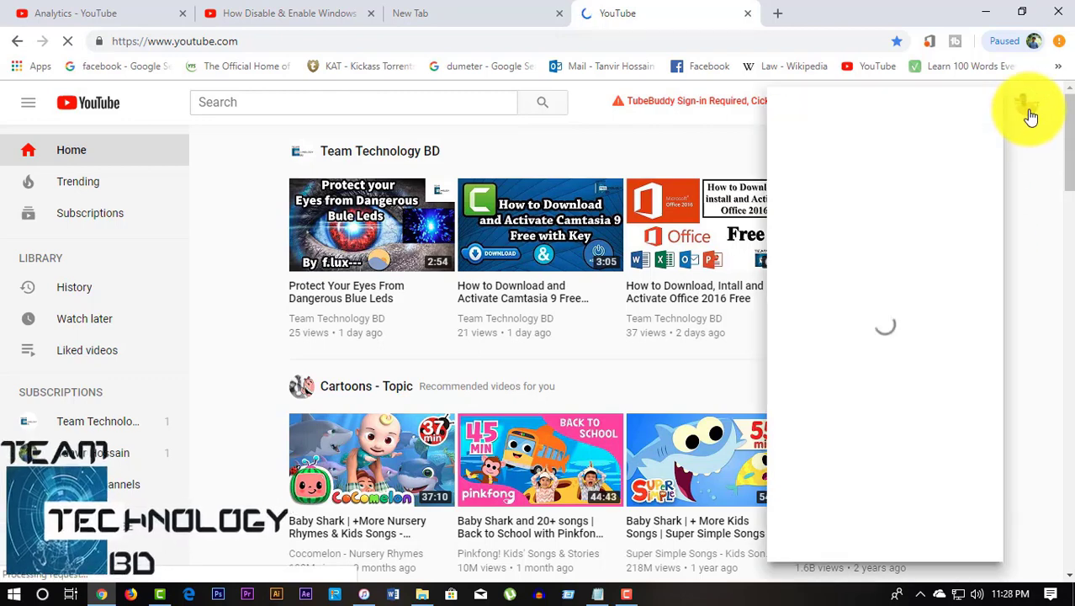
{"action": "left_click", "coordinate": [900, 182]}
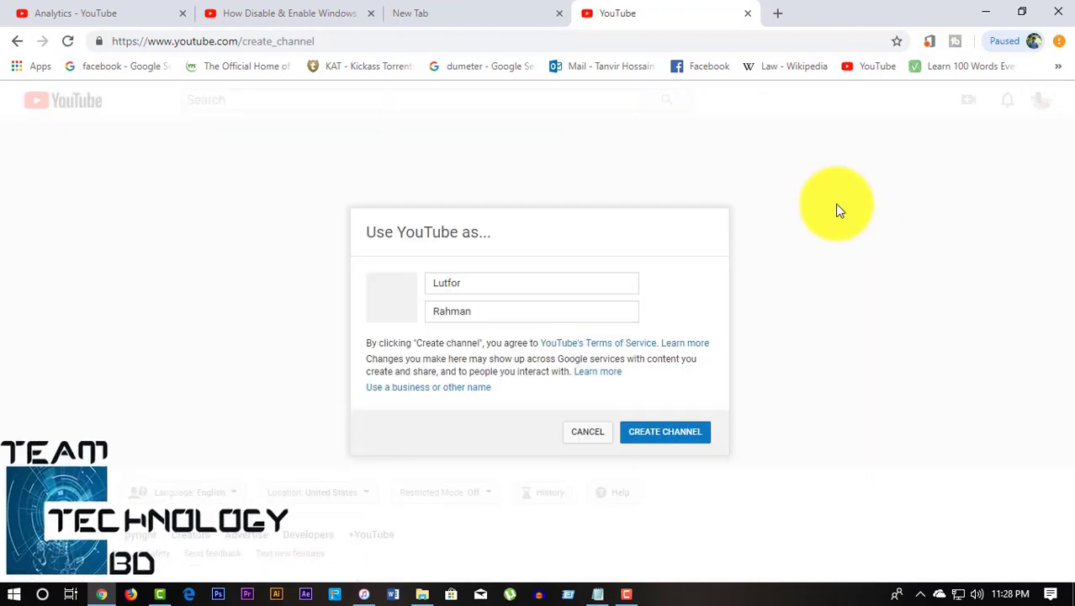
Step: Replace the misspelled first name in the 'Use YouTube as' dialog and create the channel
{"action": "left_click_drag", "start_coordinate": [496, 286], "coordinate": [377, 269]}
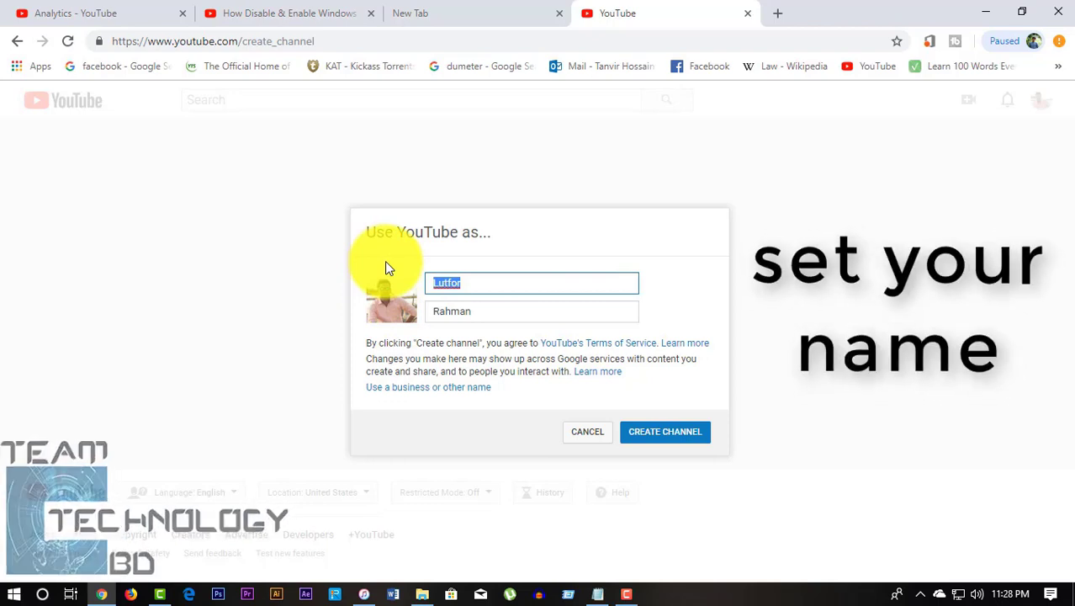
{"action": "type", "text": "Lutf"}
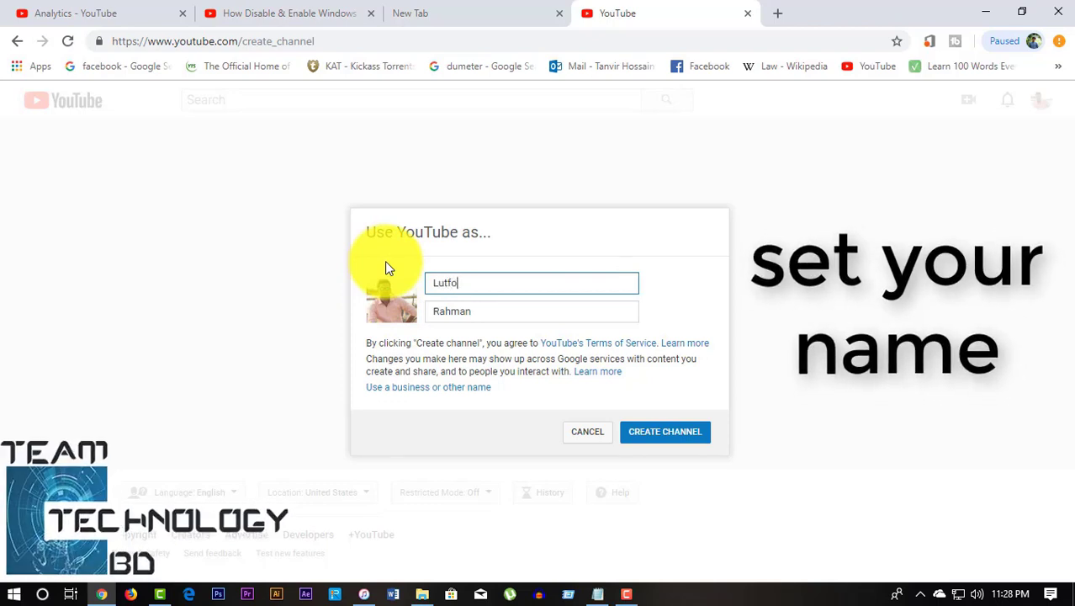
{"action": "type", "text": "ur"}
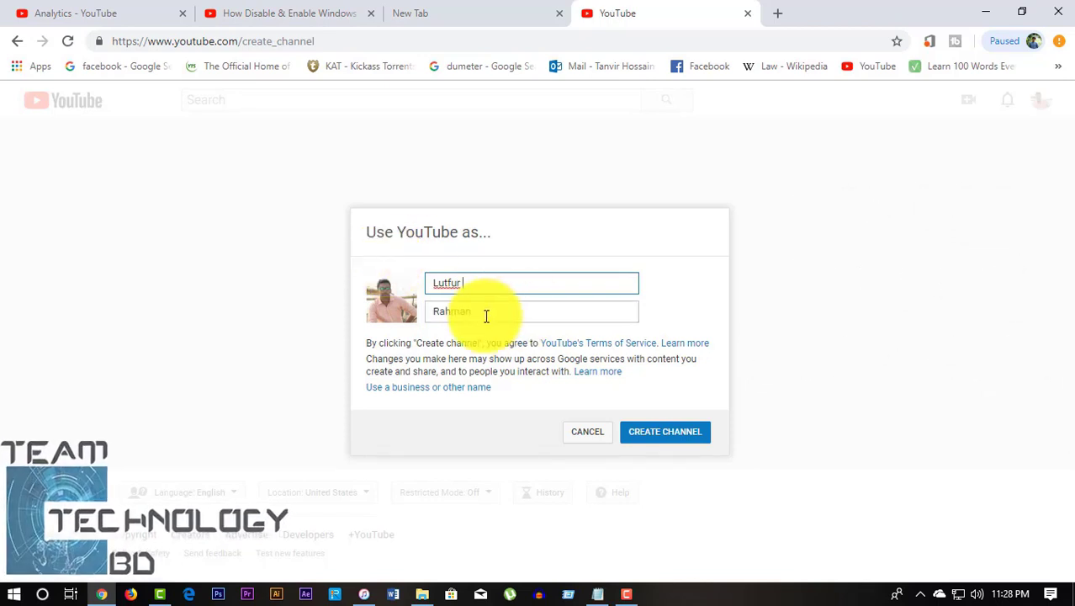
{"action": "left_click", "coordinate": [634, 439]}
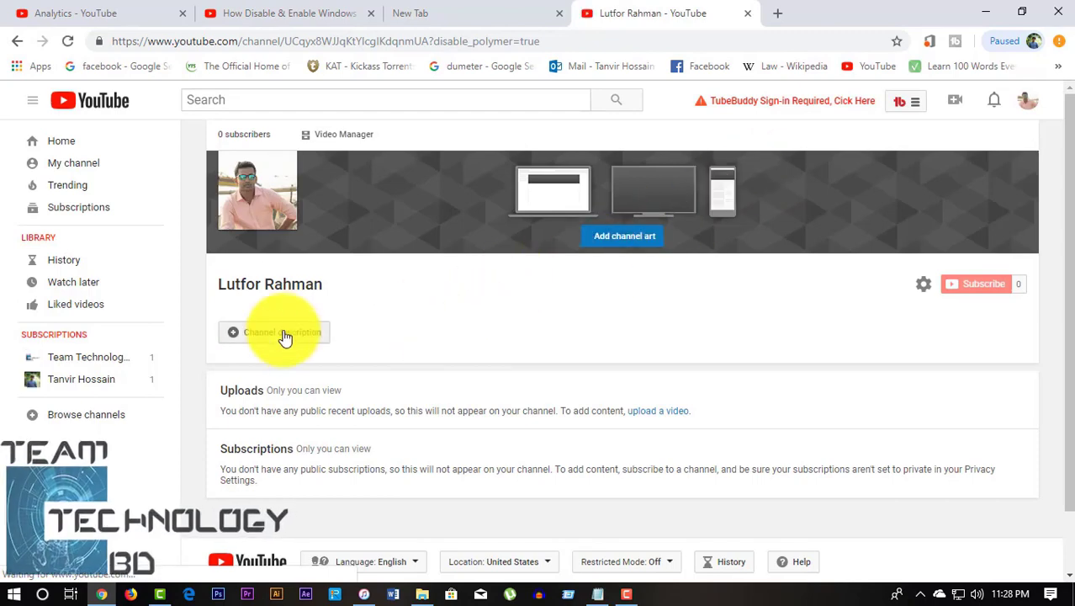
Step: Save the channel settings with discussion left on Display automatically, then open the account menu
{"action": "left_click", "coordinate": [923, 286]}
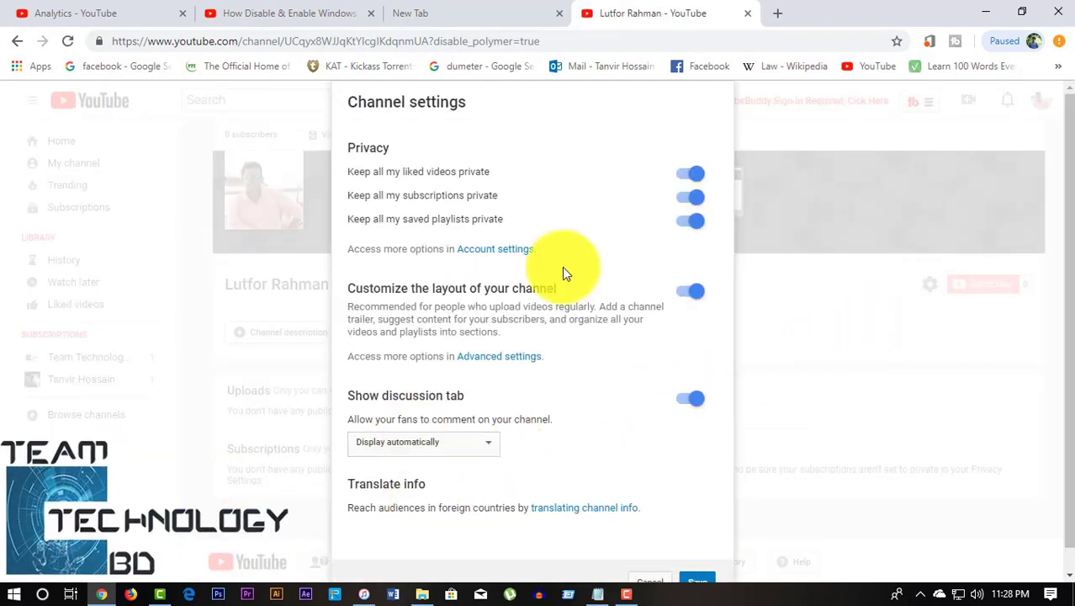
{"action": "left_click", "coordinate": [412, 451]}
{"action": "left_click", "coordinate": [413, 446]}
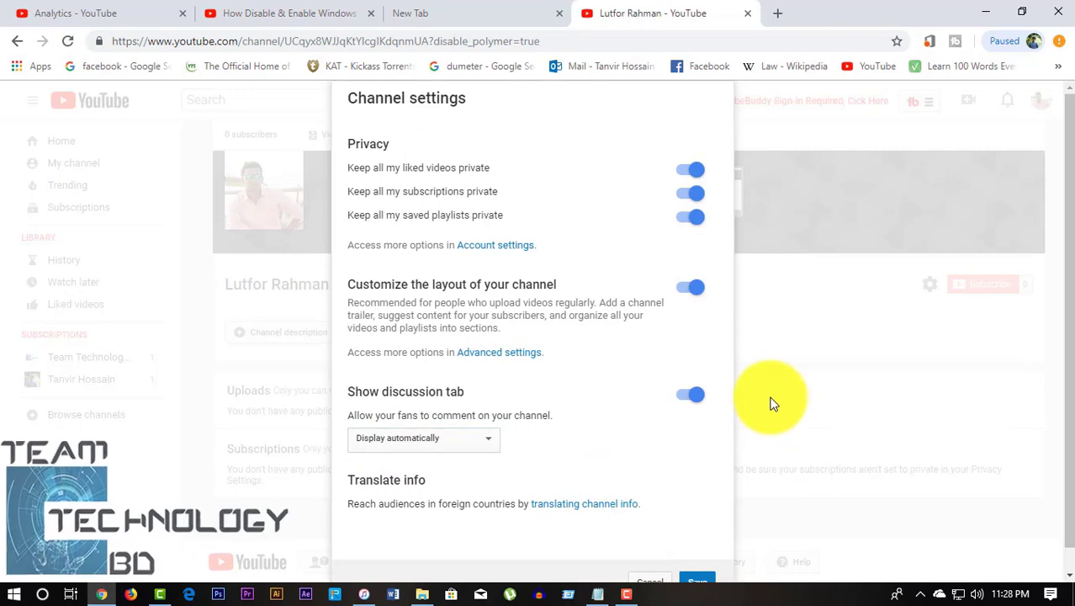
{"action": "scroll", "coordinate": [749, 438], "scroll_direction": "down", "scroll_amount": 1}
{"action": "left_click", "coordinate": [701, 560]}
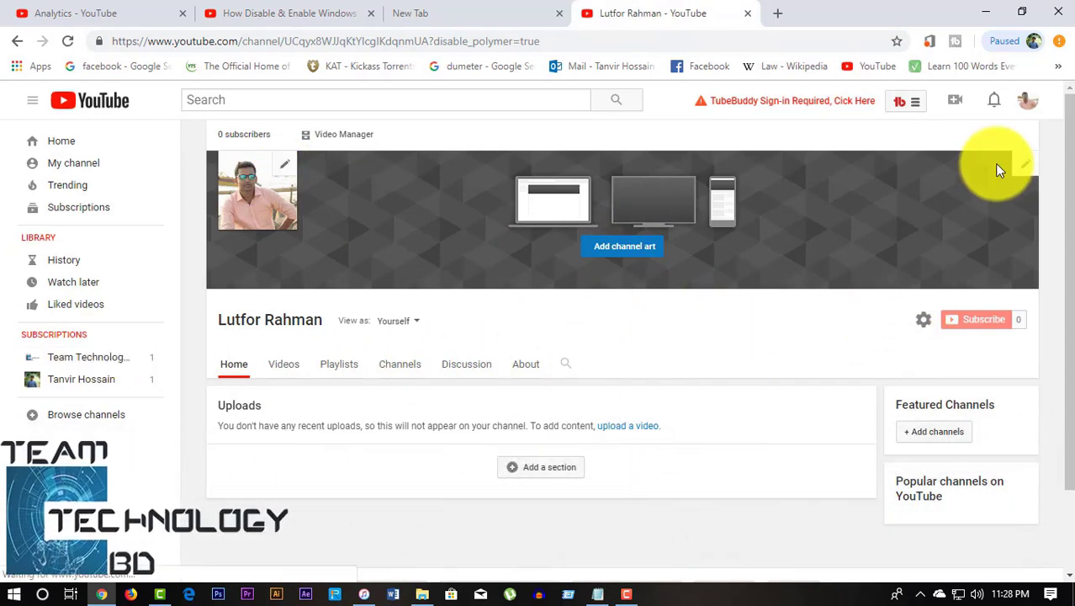
{"action": "left_click", "coordinate": [1026, 101]}
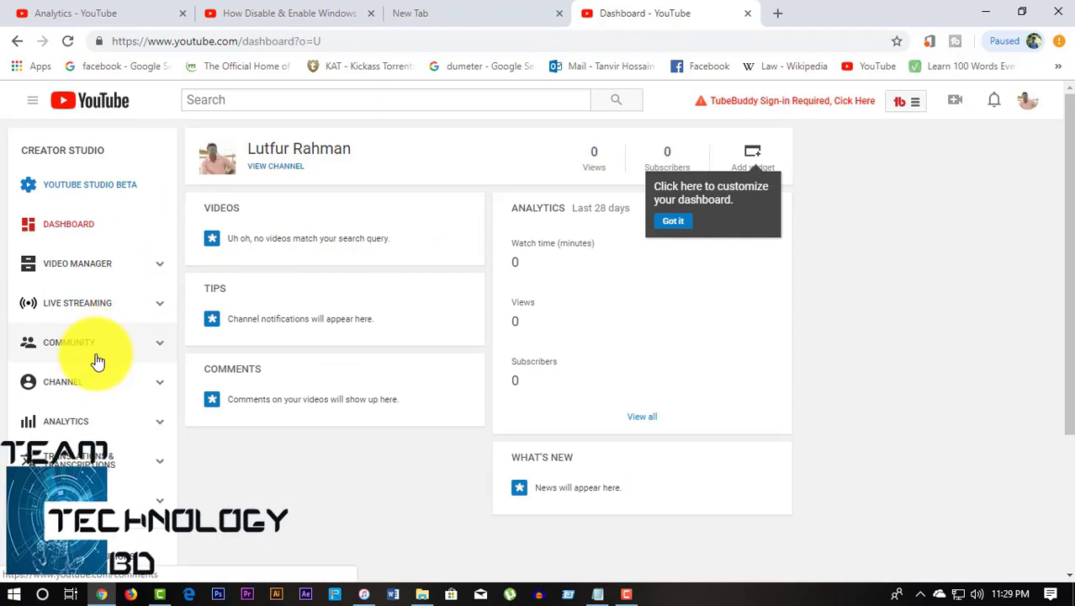
Step: Open Creator Studio's Status and features page and scroll through the strike and feature cards
{"action": "left_click", "coordinate": [1026, 102]}
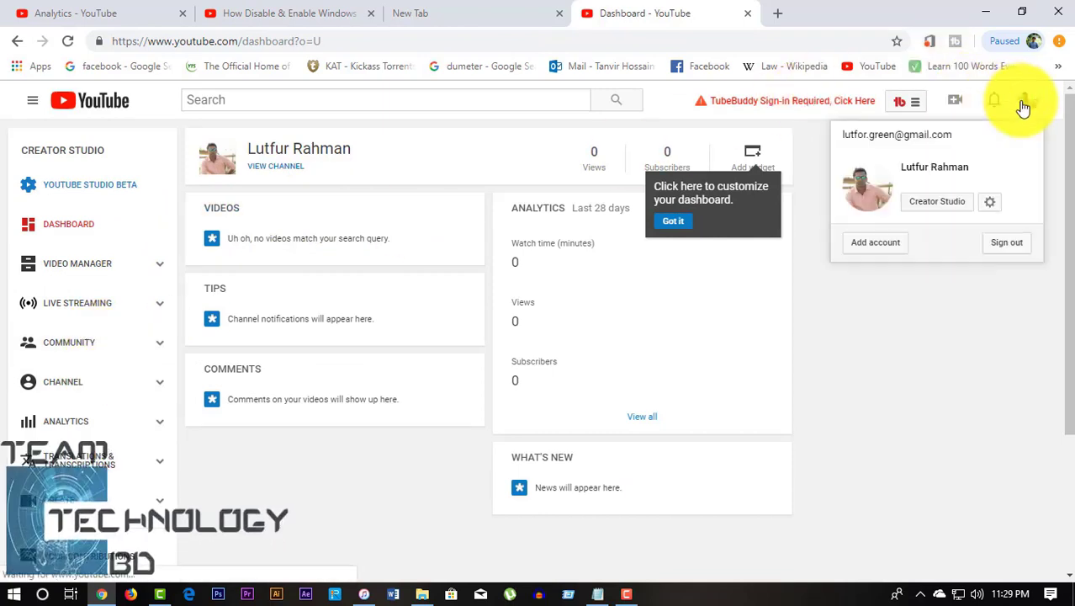
{"action": "left_click", "coordinate": [937, 203]}
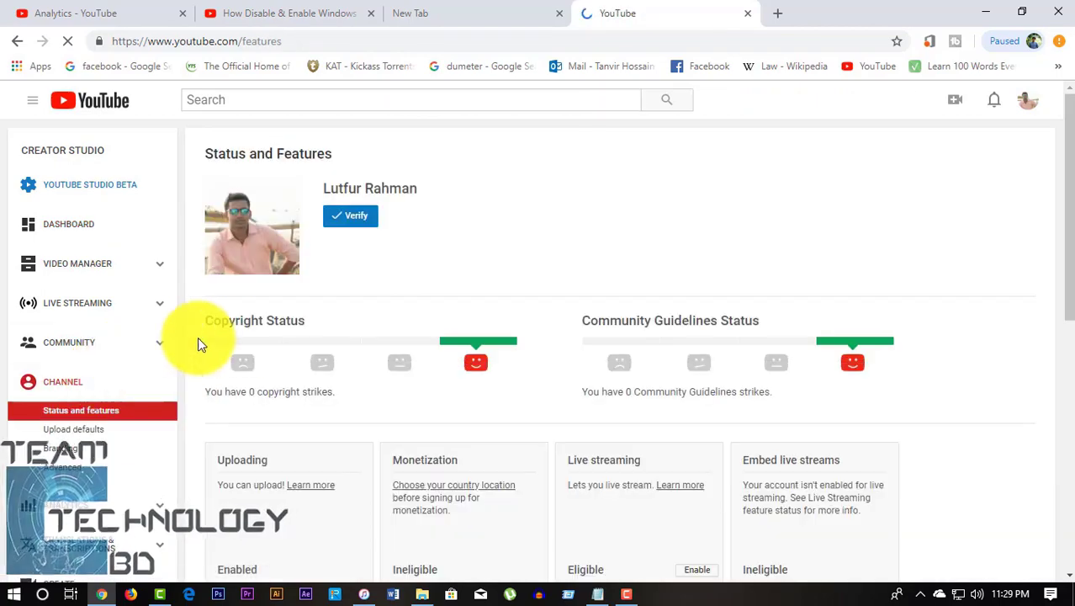
{"action": "scroll", "coordinate": [570, 324], "scroll_direction": "down", "scroll_amount": 4}
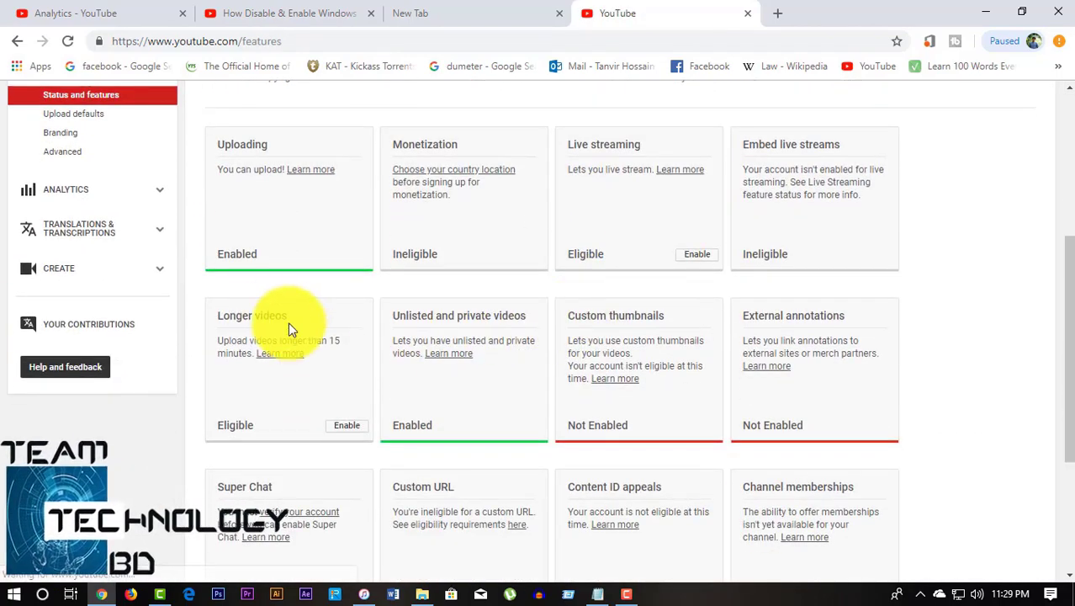
{"action": "scroll", "coordinate": [504, 384], "scroll_direction": "down", "scroll_amount": 2}
{"action": "scroll", "coordinate": [447, 386], "scroll_direction": "up", "scroll_amount": 5}
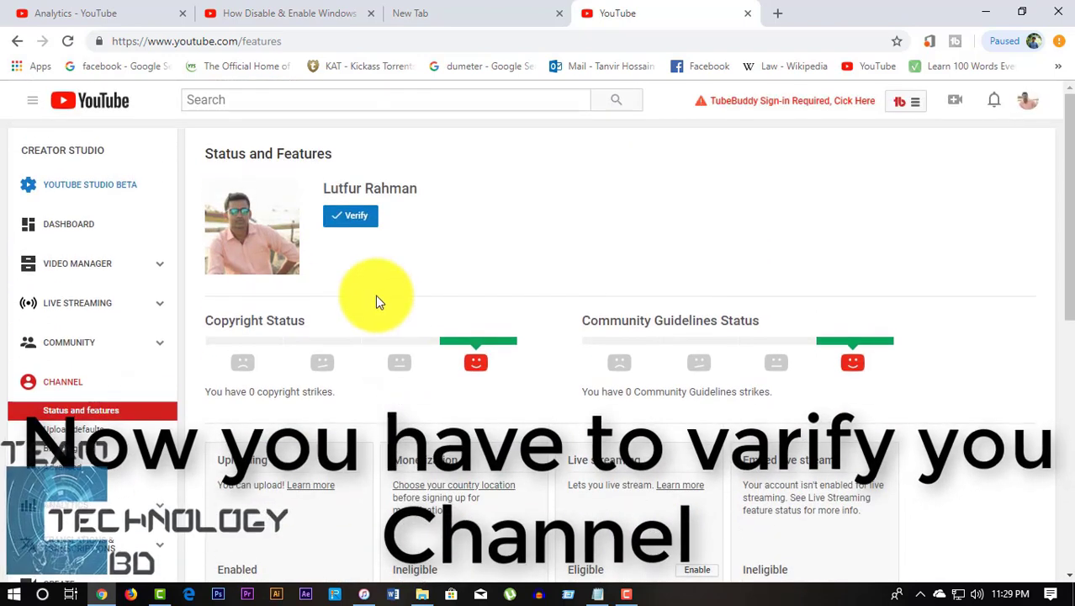
Step: Start channel verification, keeping Bangladesh as the country
{"action": "left_click", "coordinate": [353, 223]}
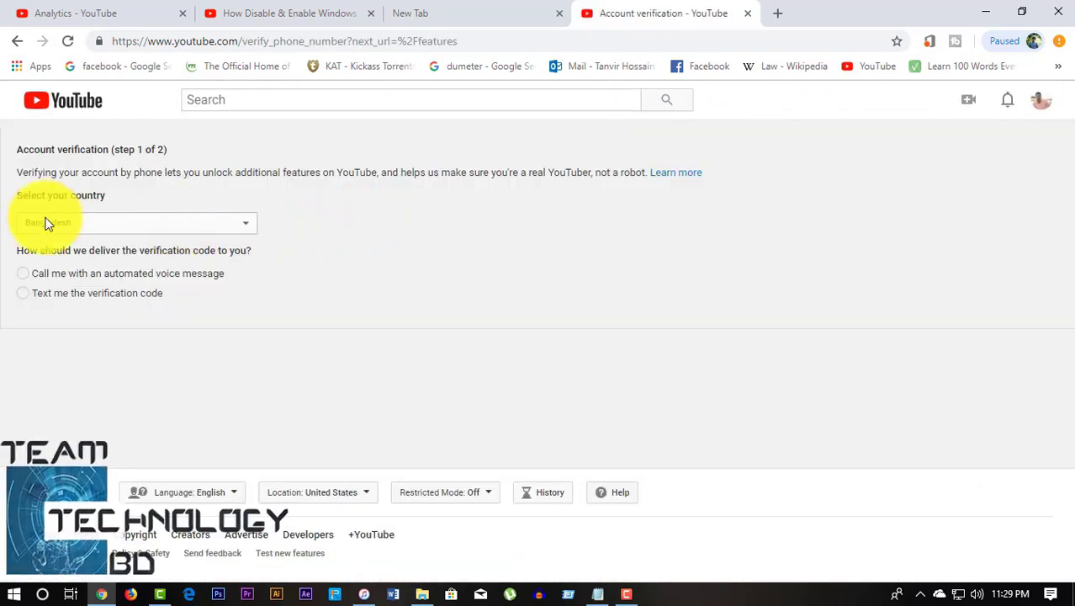
{"action": "left_click", "coordinate": [138, 231]}
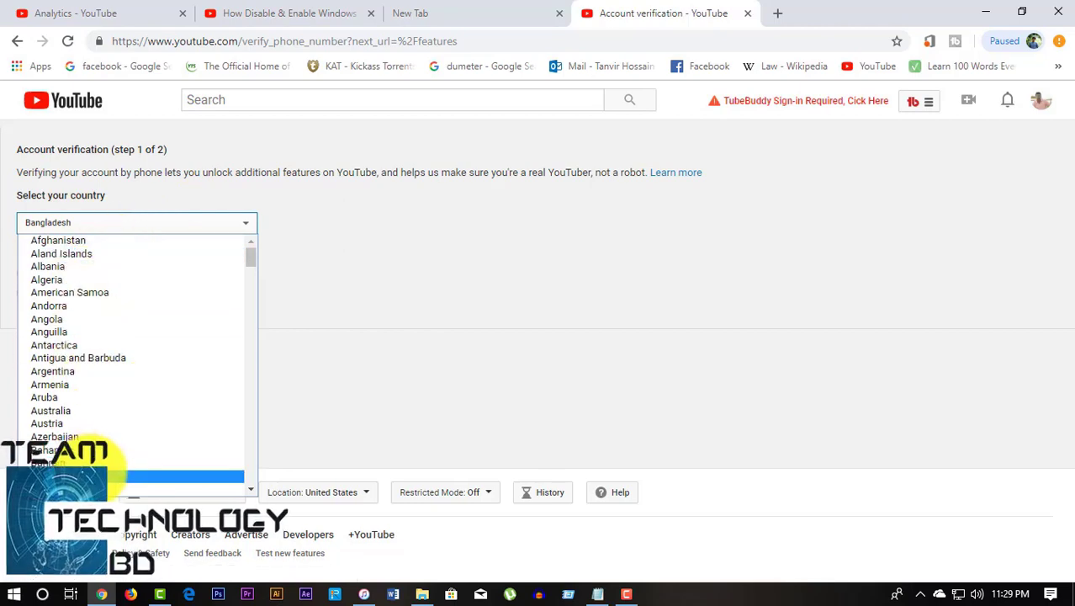
{"action": "scroll", "coordinate": [129, 364], "scroll_direction": "down", "scroll_amount": 20}
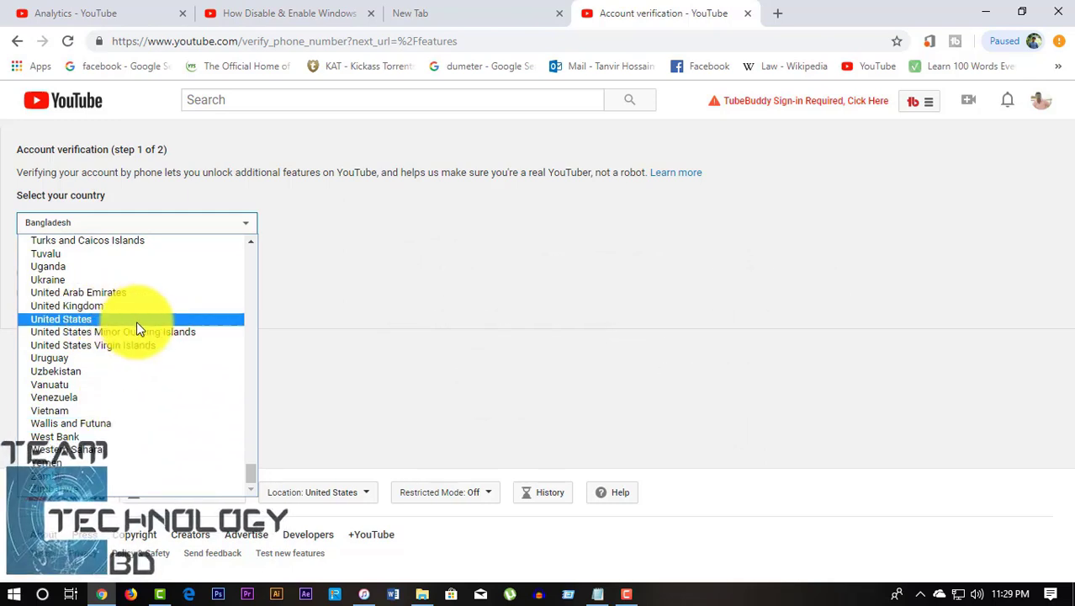
{"action": "scroll", "coordinate": [139, 328], "scroll_direction": "up", "scroll_amount": 20}
{"action": "scroll", "coordinate": [177, 352], "scroll_direction": "up", "scroll_amount": 8}
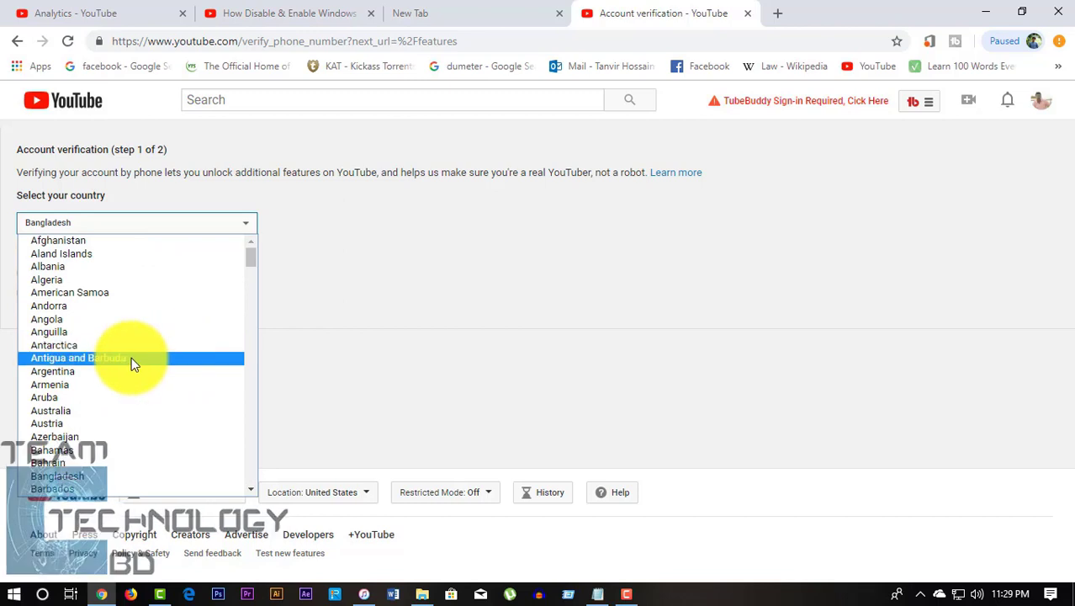
{"action": "left_click", "coordinate": [124, 475]}
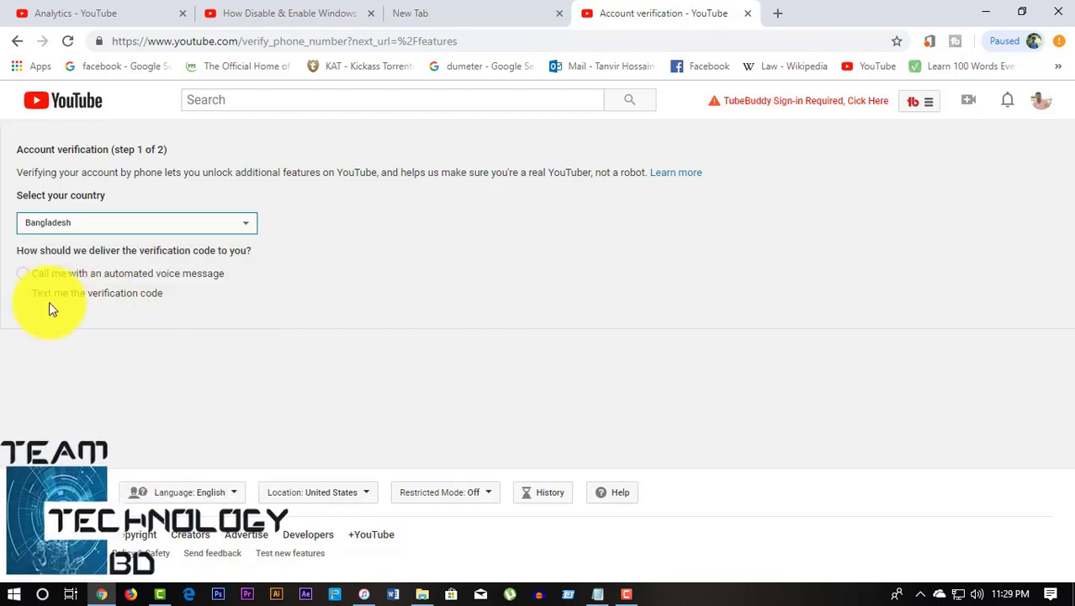
Step: Choose text-message delivery and submit the suggested phone number for a code
{"action": "left_click", "coordinate": [24, 294]}
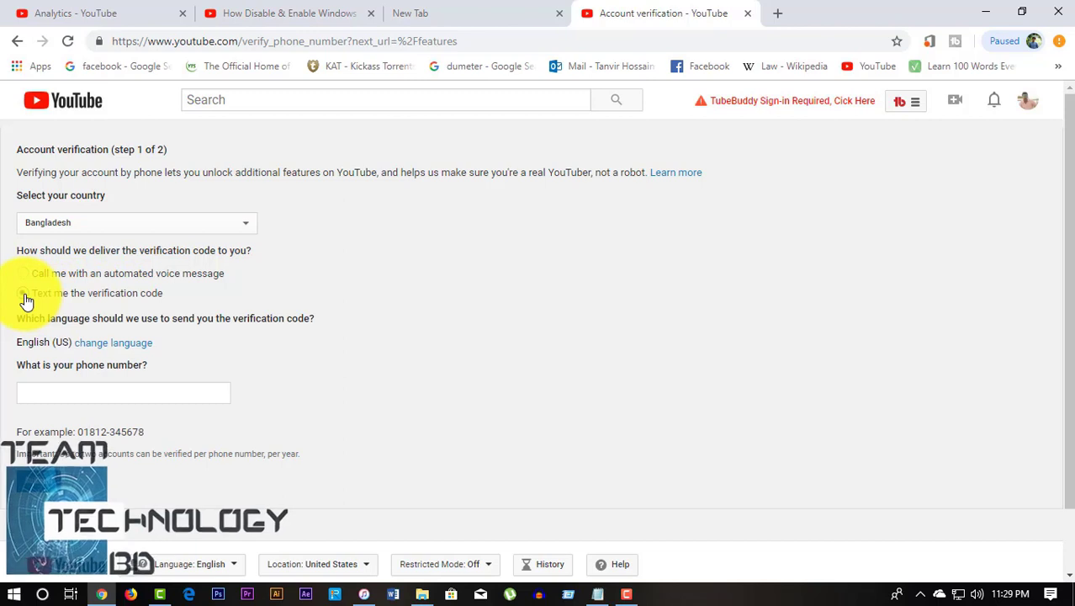
{"action": "left_click", "coordinate": [116, 393]}
{"action": "left_click", "coordinate": [116, 421]}
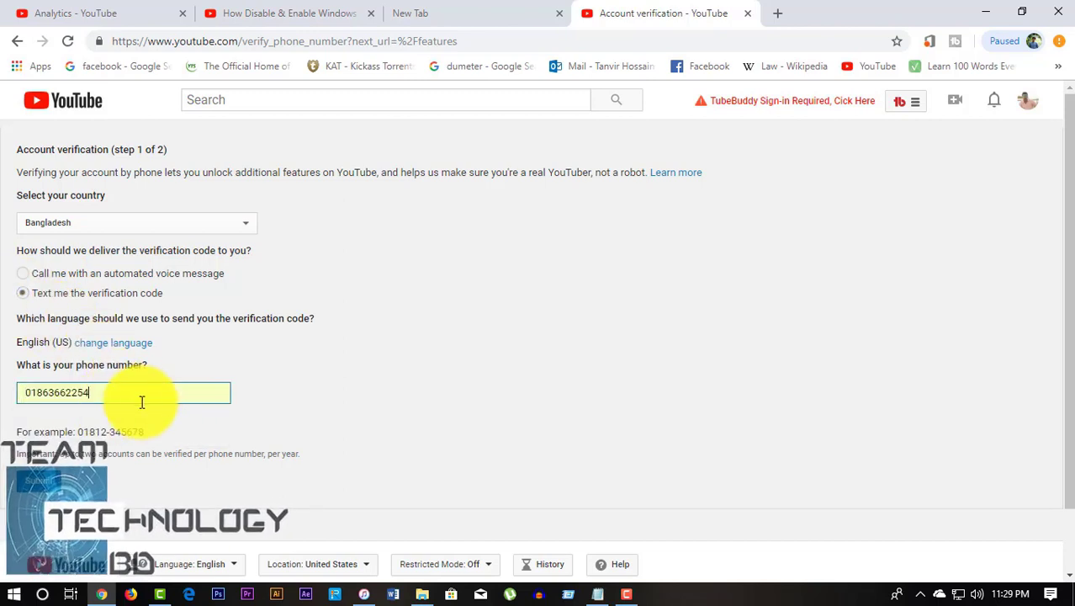
{"action": "left_click", "coordinate": [50, 488]}
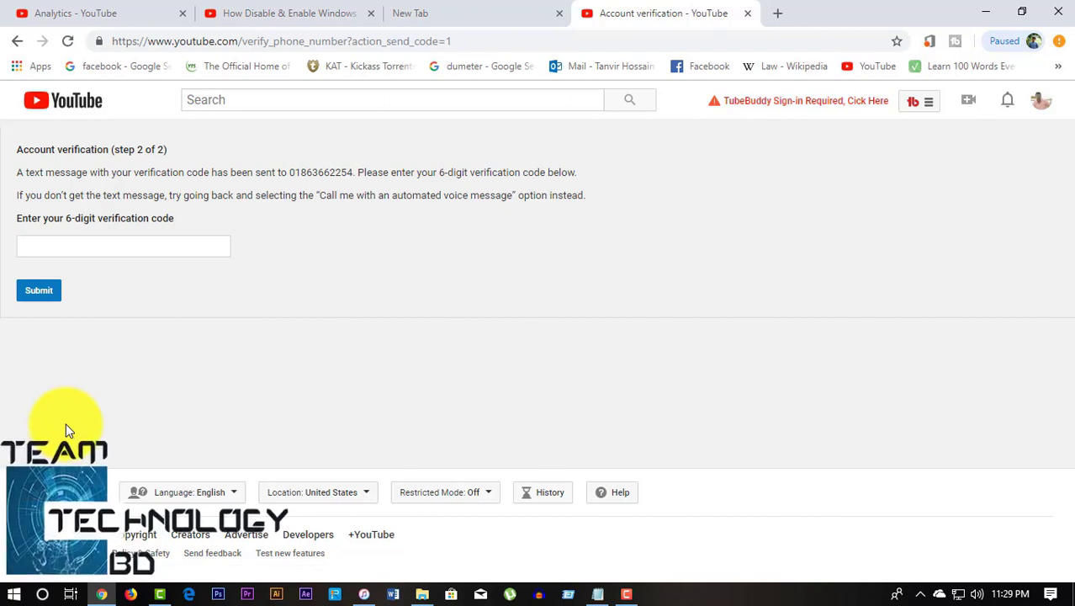
Step: Enter the 6-digit verification code received by SMS and submit it
{"action": "left_click", "coordinate": [124, 245]}
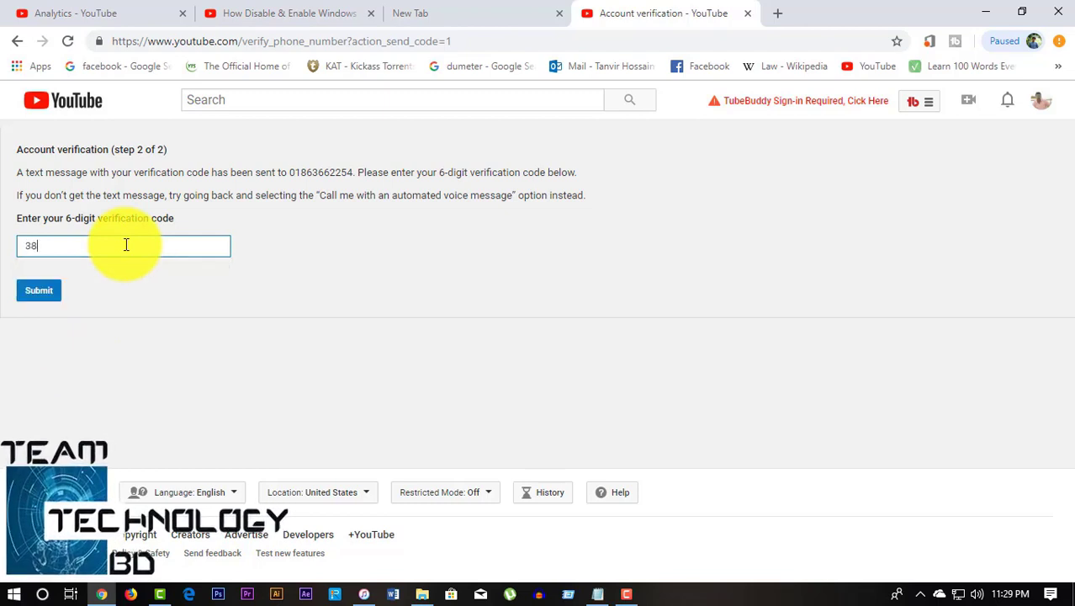
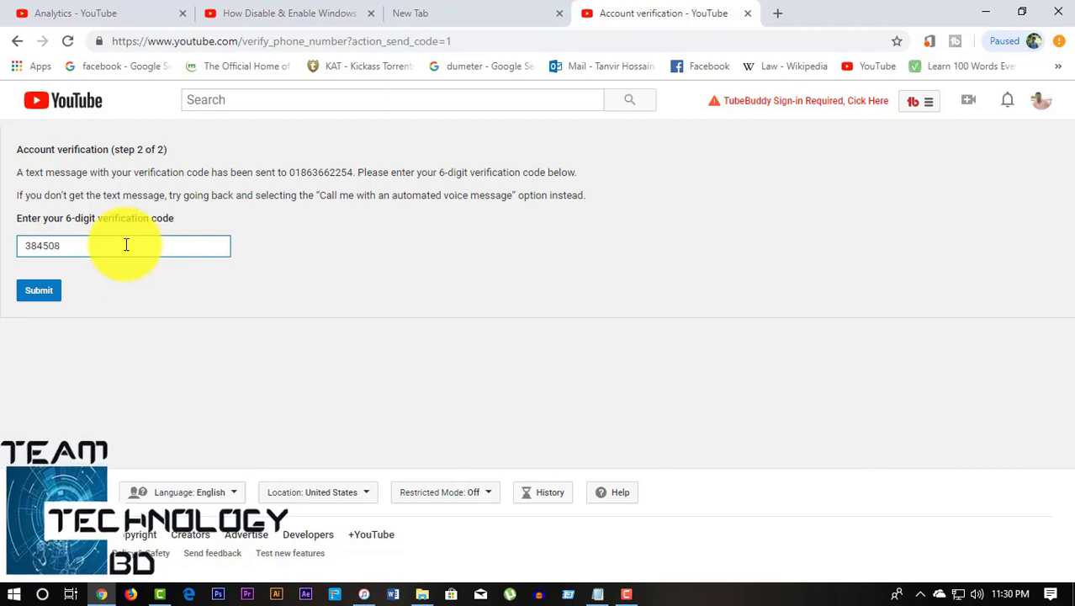
{"action": "left_click", "coordinate": [40, 288]}
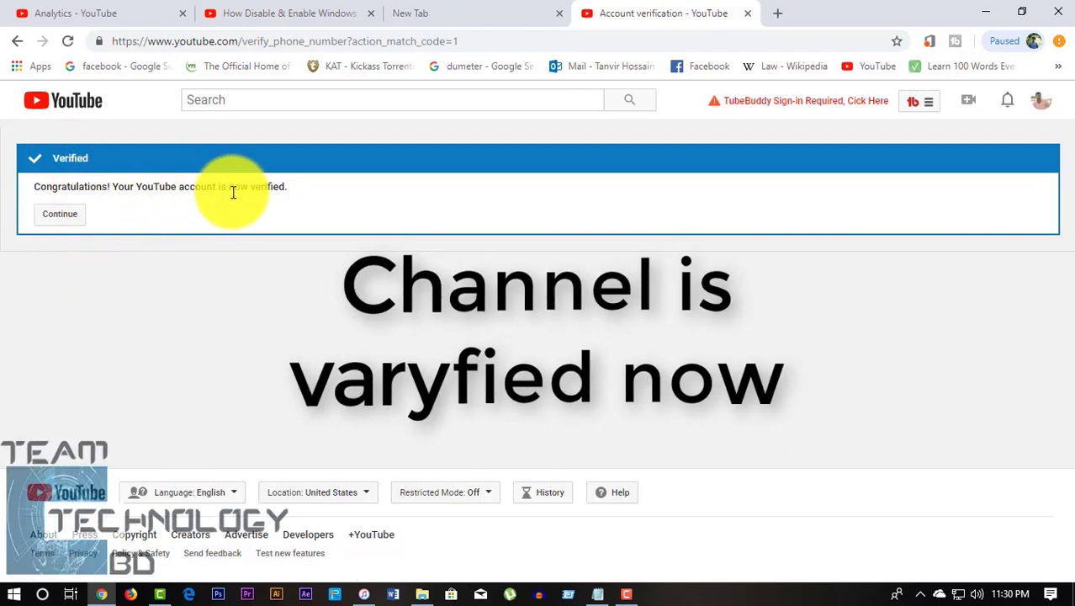
Step: Continue past the verification confirmation and cancel the watermark upload without adding one
{"action": "left_click", "coordinate": [67, 217]}
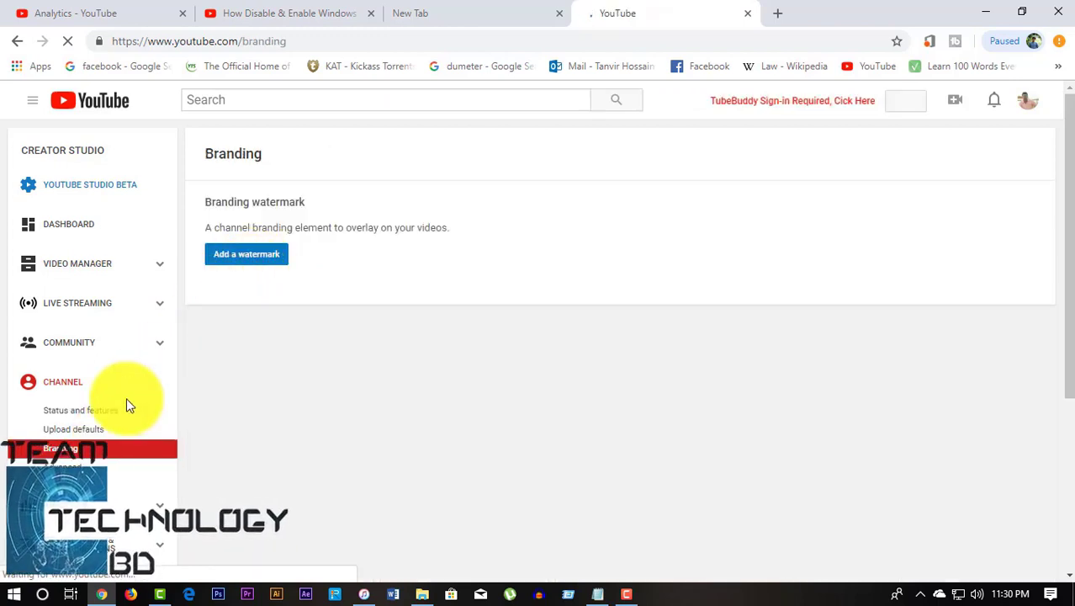
{"action": "left_click", "coordinate": [257, 265]}
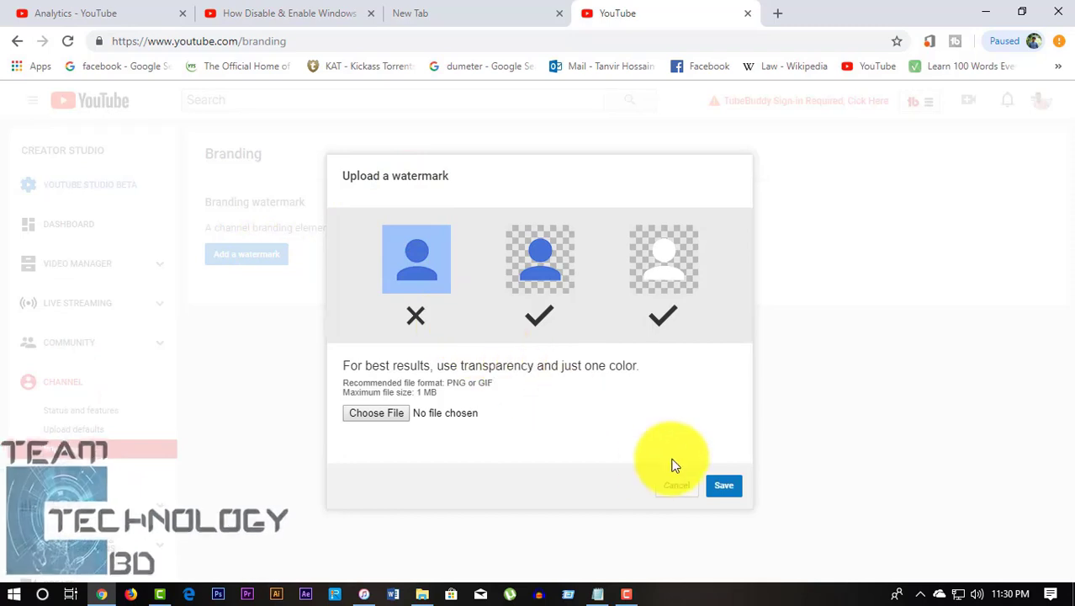
{"action": "left_click", "coordinate": [676, 485]}
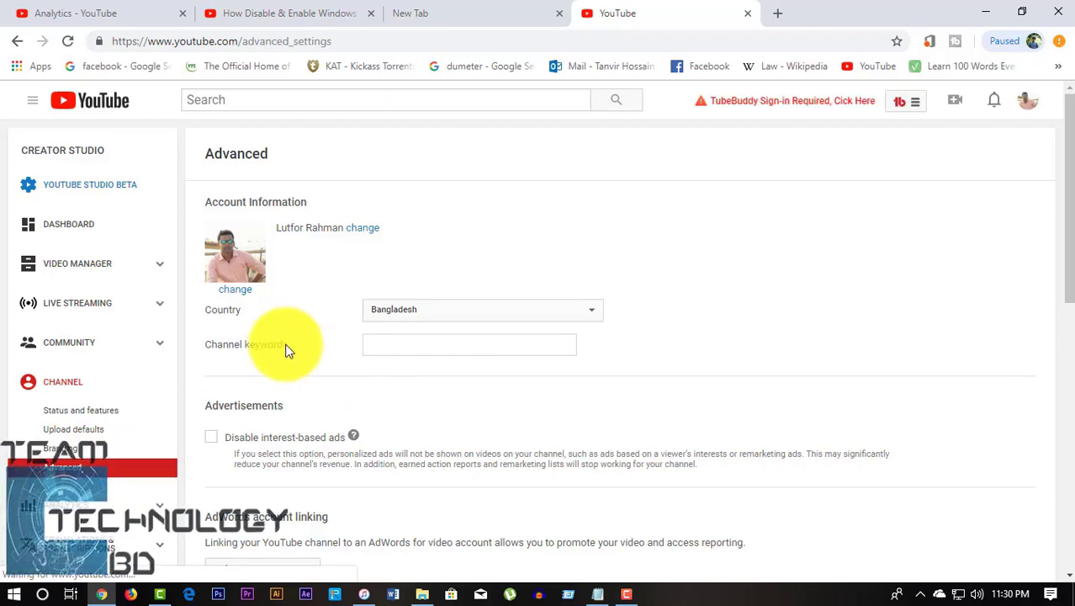
Step: Enter the first channel keywords, Education and blog, fixing mistyped characters
{"action": "left_click", "coordinate": [409, 345]}
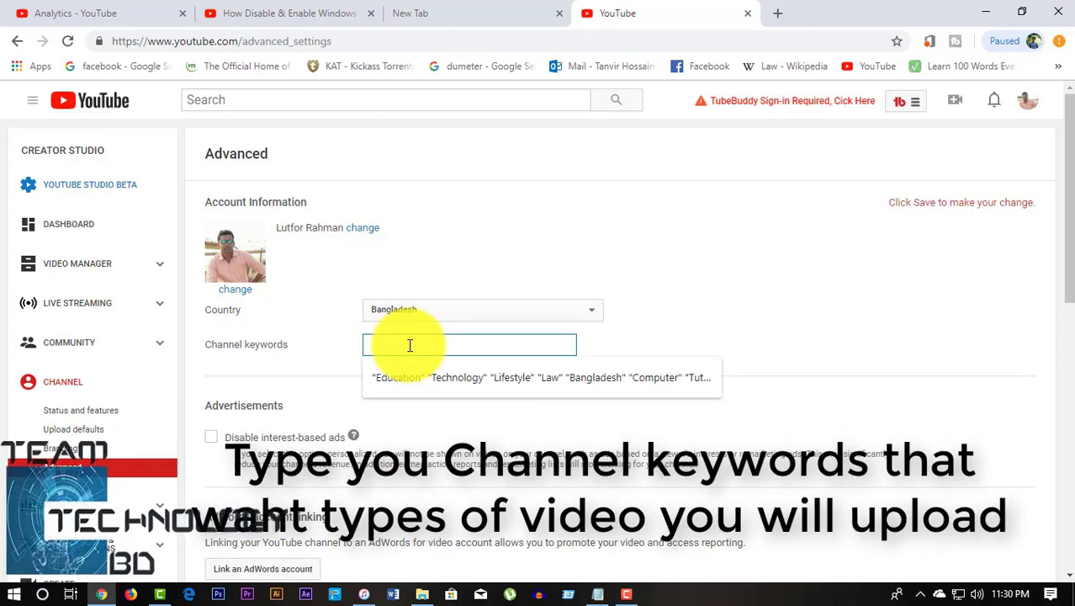
{"action": "type", "text": "WE"}
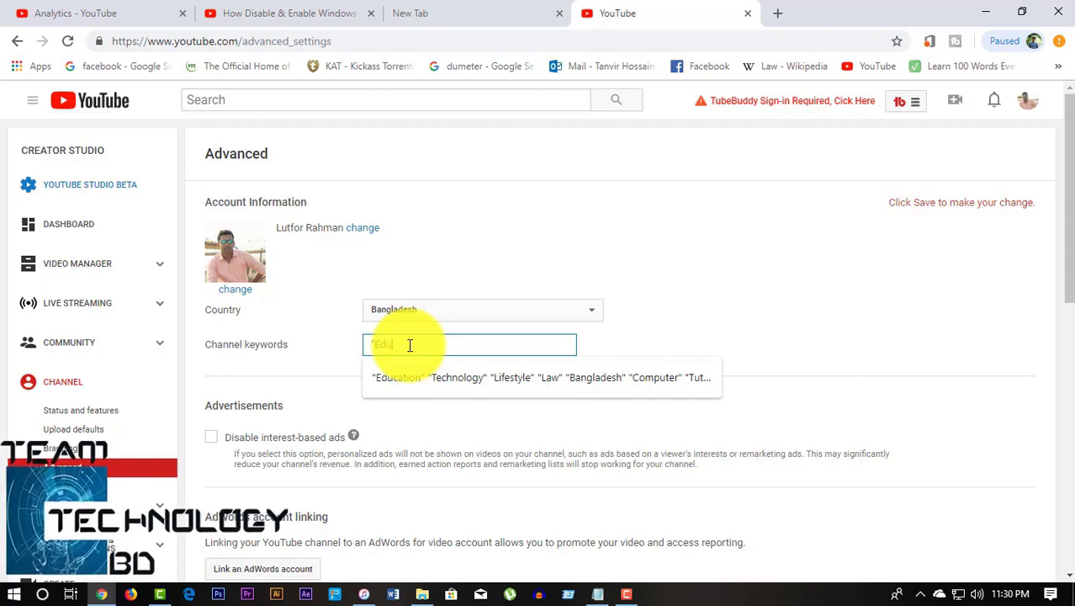
{"action": "key", "text": "BackSpace"}
{"action": "key", "text": "BackSpace"}
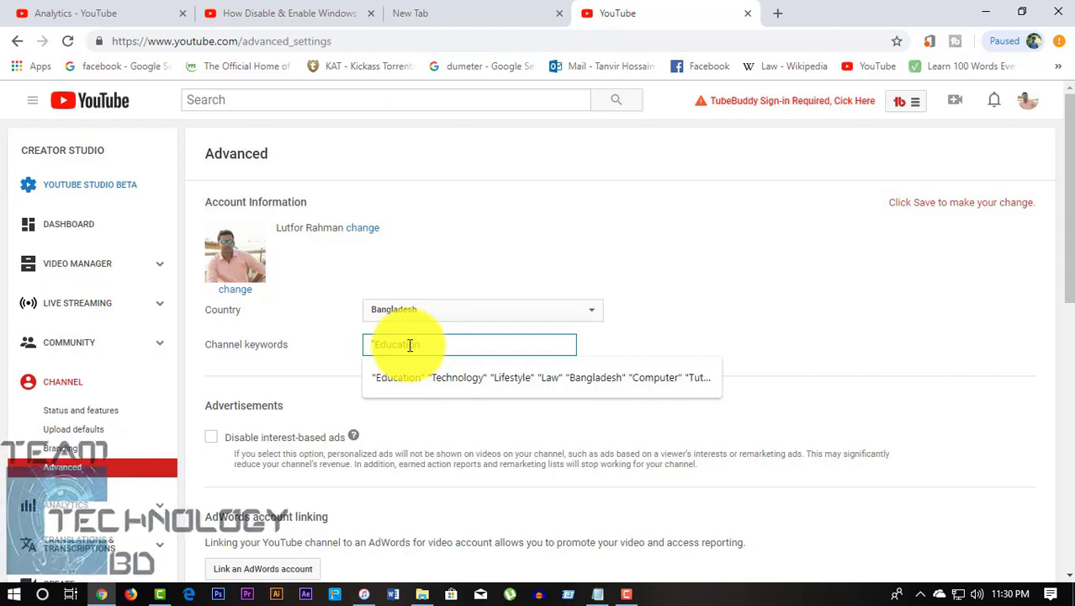
{"action": "type", "text": ":"}
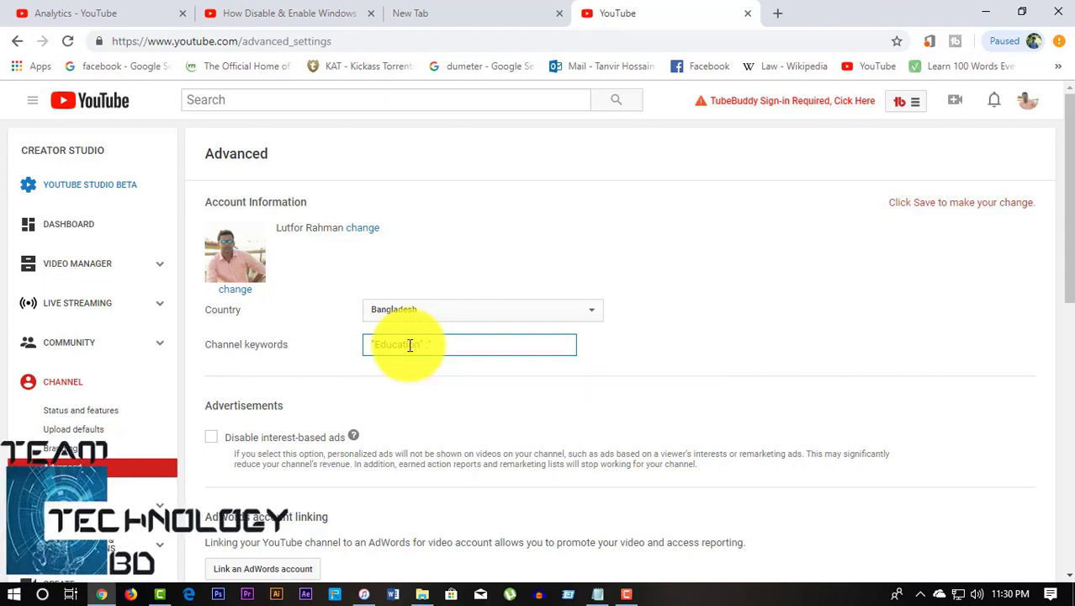
{"action": "key", "text": "BackSpace"}
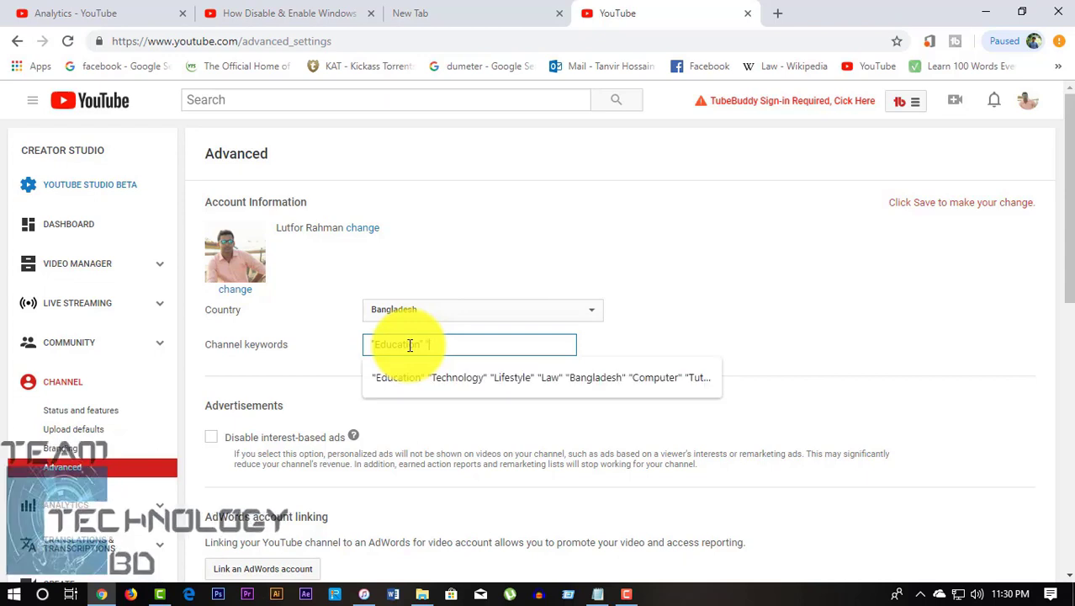
{"action": "type", "text": "\"blog\" \"entertainment\" \"music"}
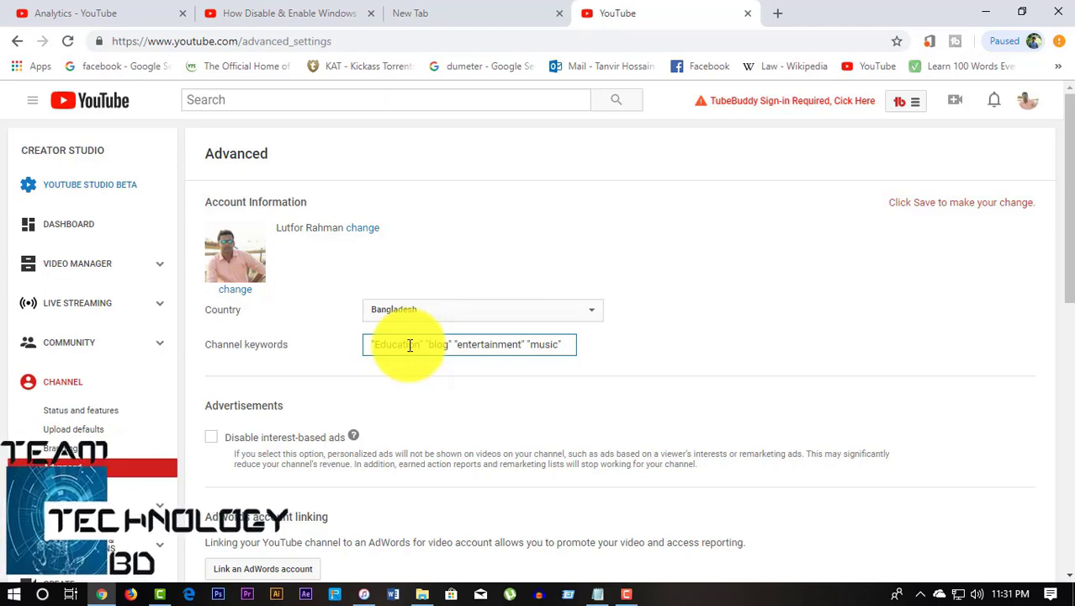
Step: Add the Technolog keyword, remove the unfinished trailing entry, and save the keywords
{"action": "type", "text": "Te"}
{"action": "key", "text": "BackSpace"}
{"action": "key", "text": "BackSpace"}
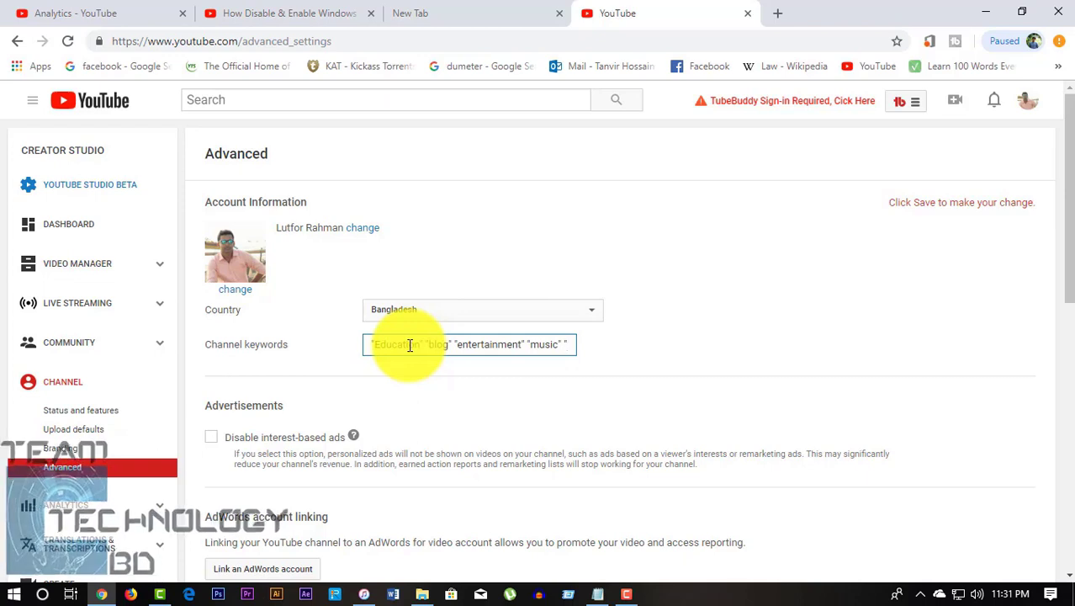
{"action": "type", "text": "\"t"}
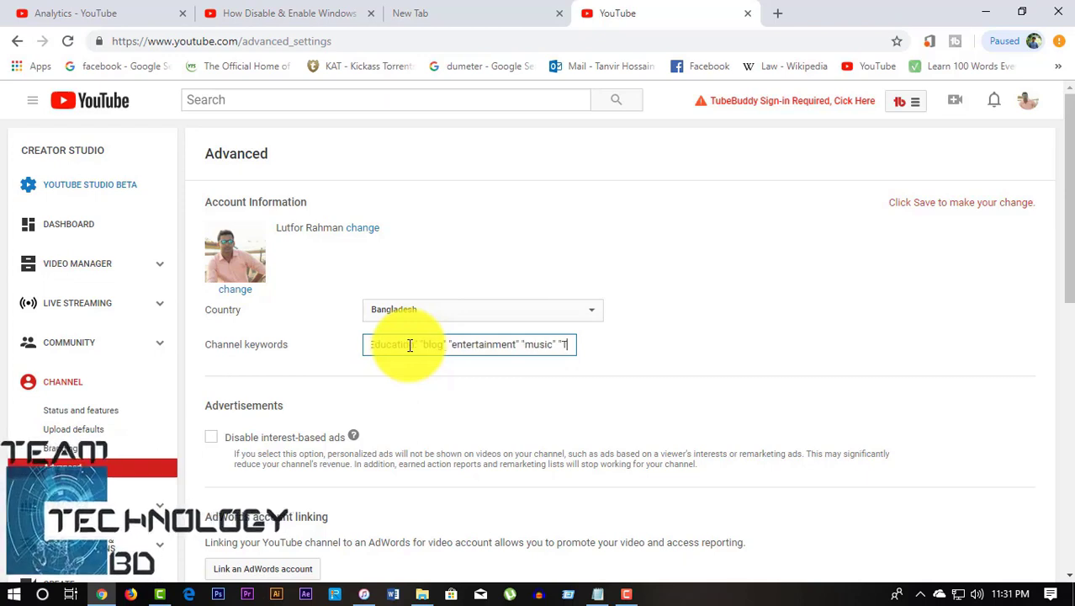
{"action": "type", "text": "ecn"}
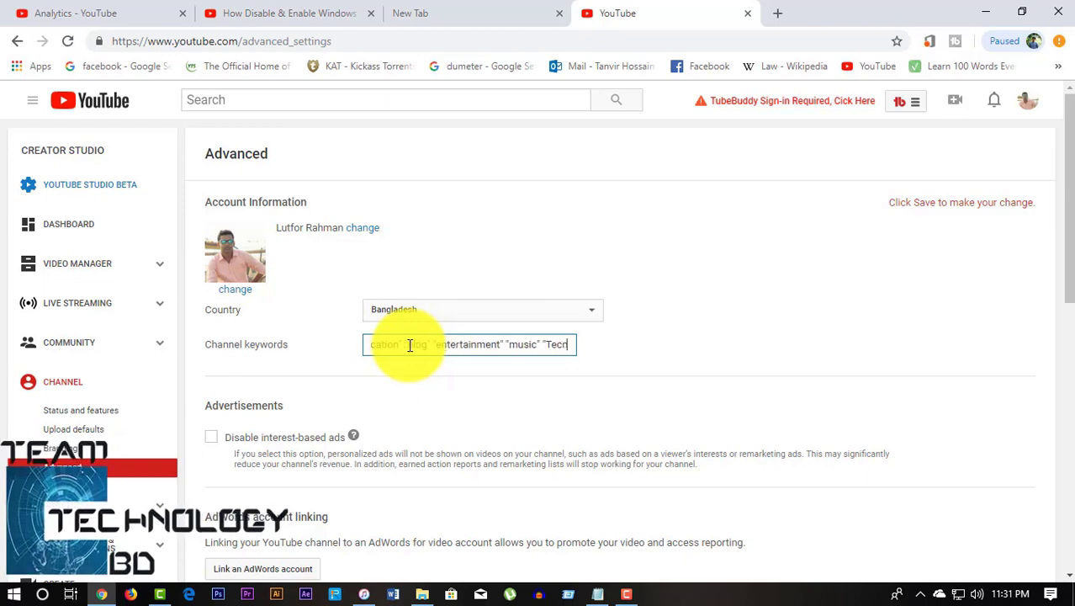
{"action": "key", "text": "BackSpace"}
{"action": "key", "text": "BackSpace"}
{"action": "type", "text": "ch"}
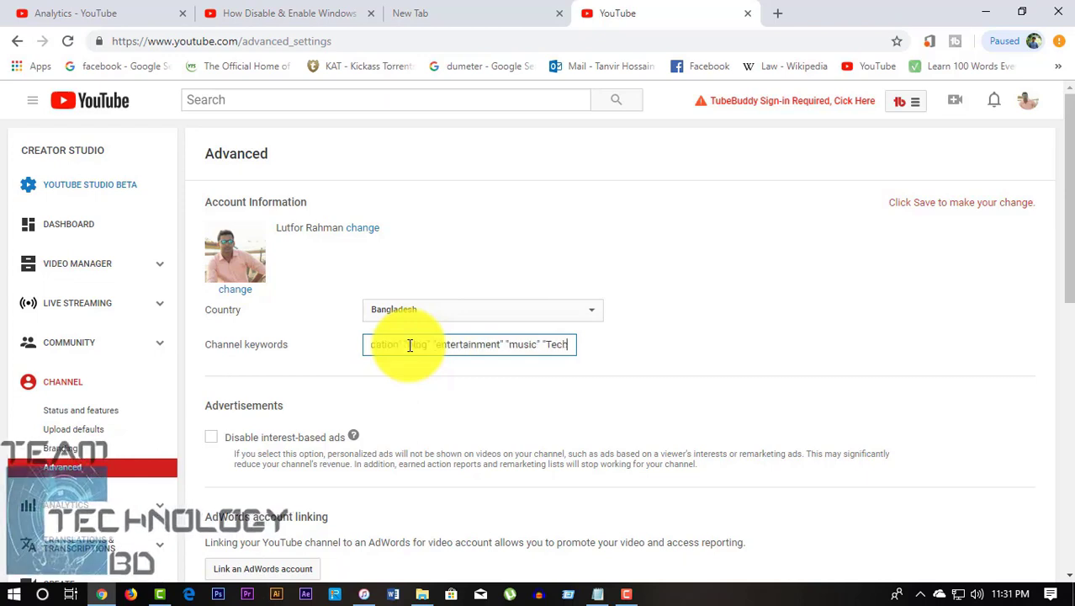
{"action": "type", "text": "nolog"}
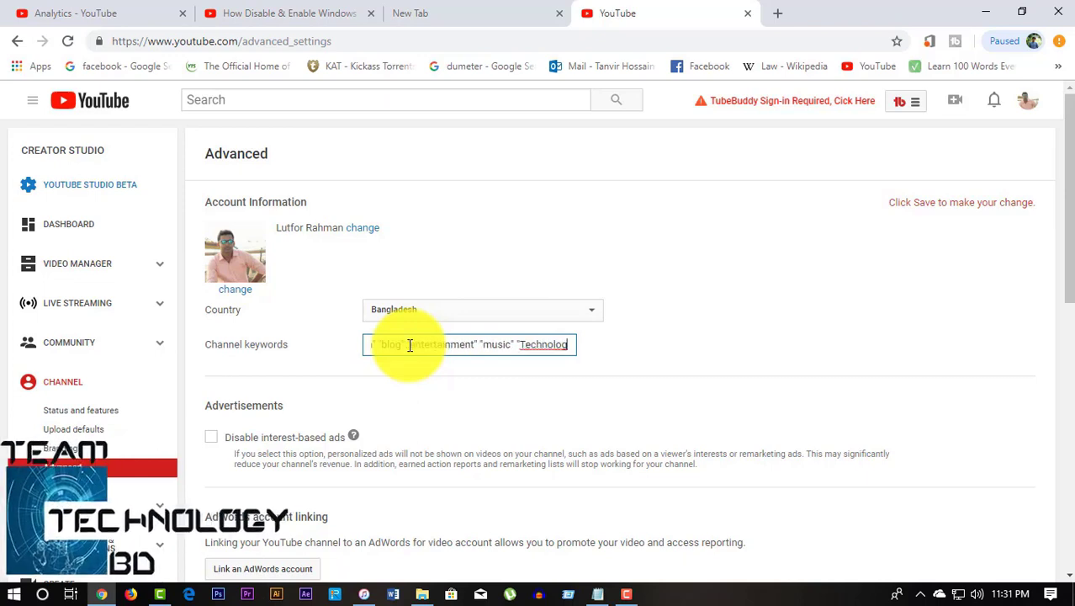
{"action": "type", "text": "\" \"e"}
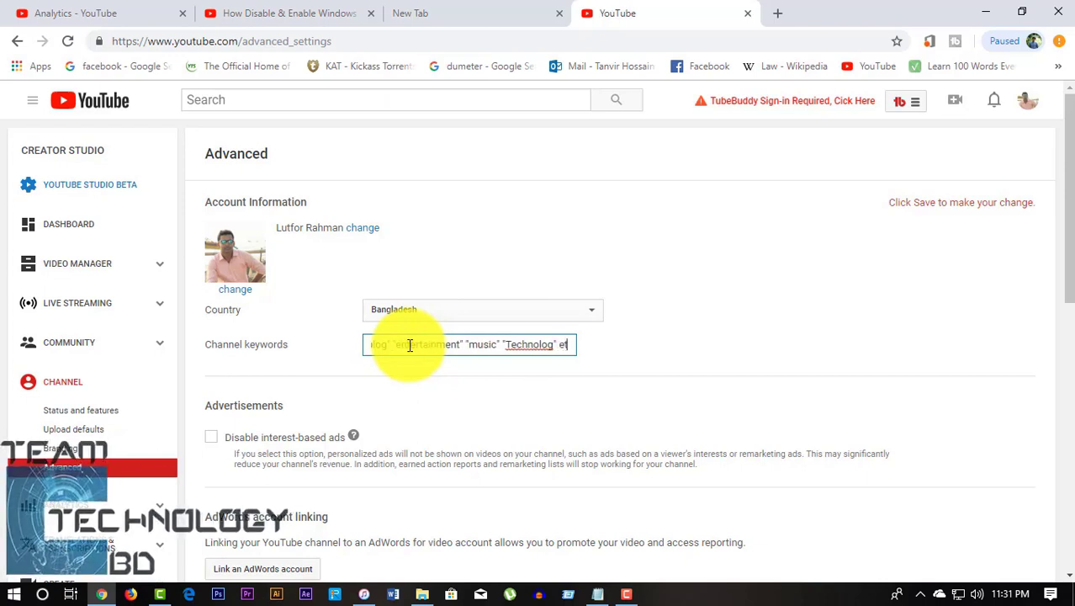
{"action": "type", "text": "t"}
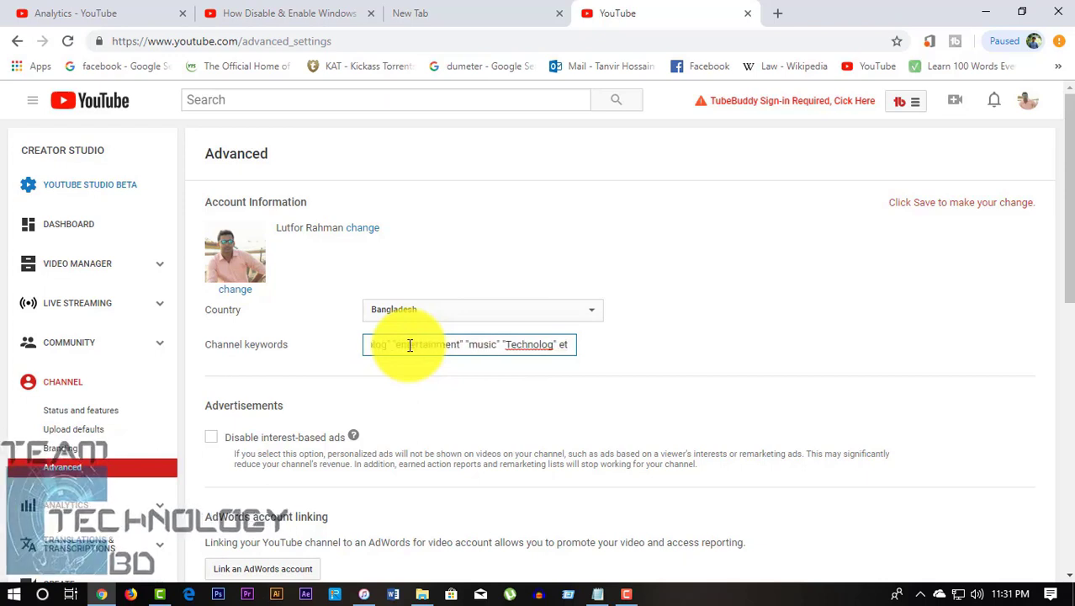
{"action": "key", "text": "BackSpace"}
{"action": "key", "text": "BackSpace"}
{"action": "key", "text": "BackSpace"}
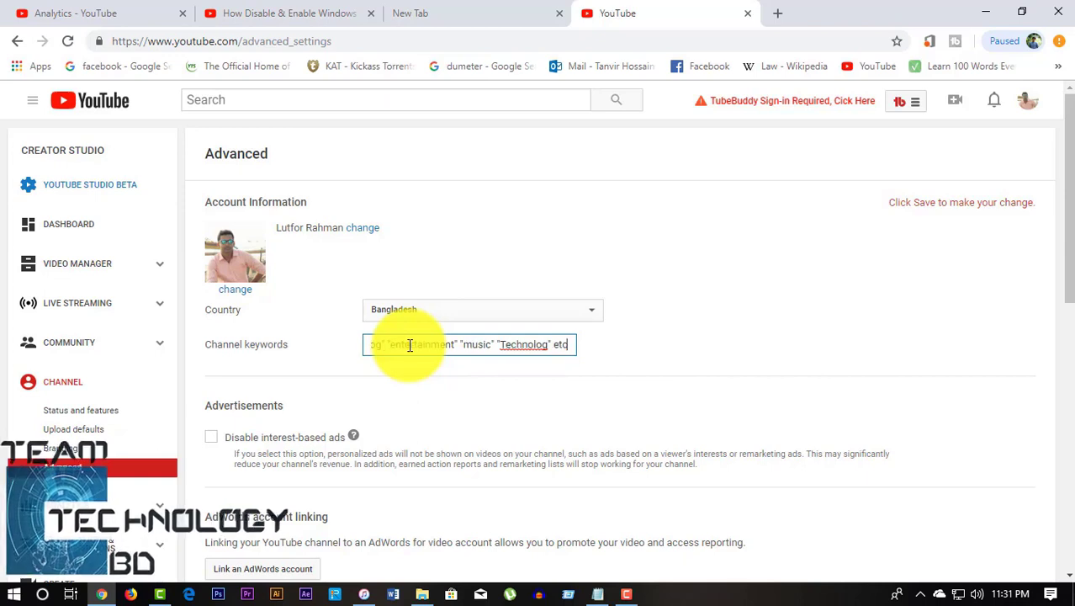
{"action": "key", "text": "Return"}
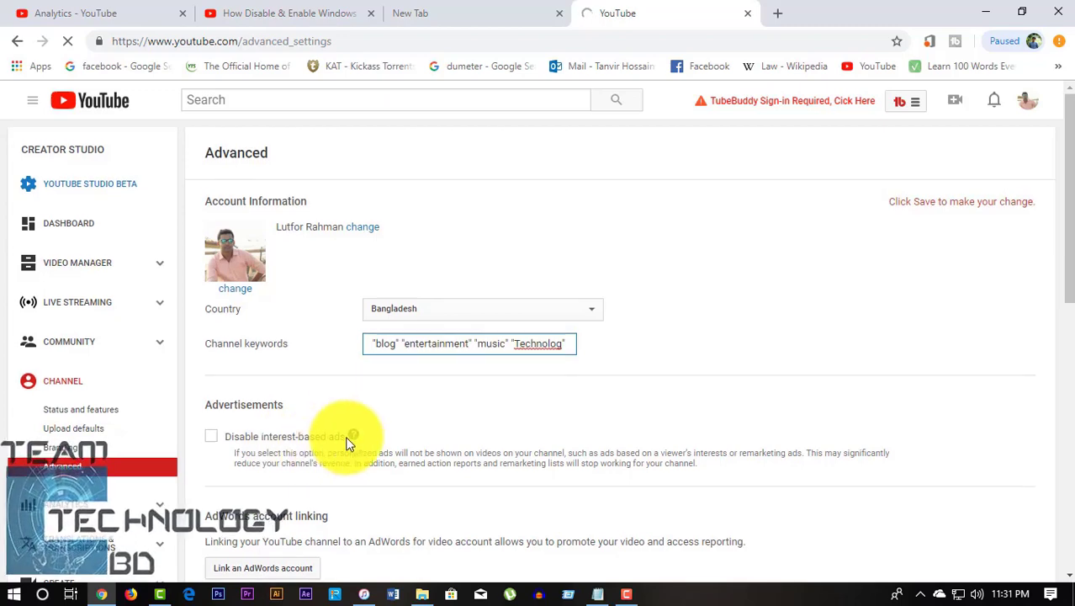
Step: Start AdWords account linking, then cancel it without entering a Customer ID
{"action": "scroll", "coordinate": [304, 420], "scroll_direction": "down", "scroll_amount": 2}
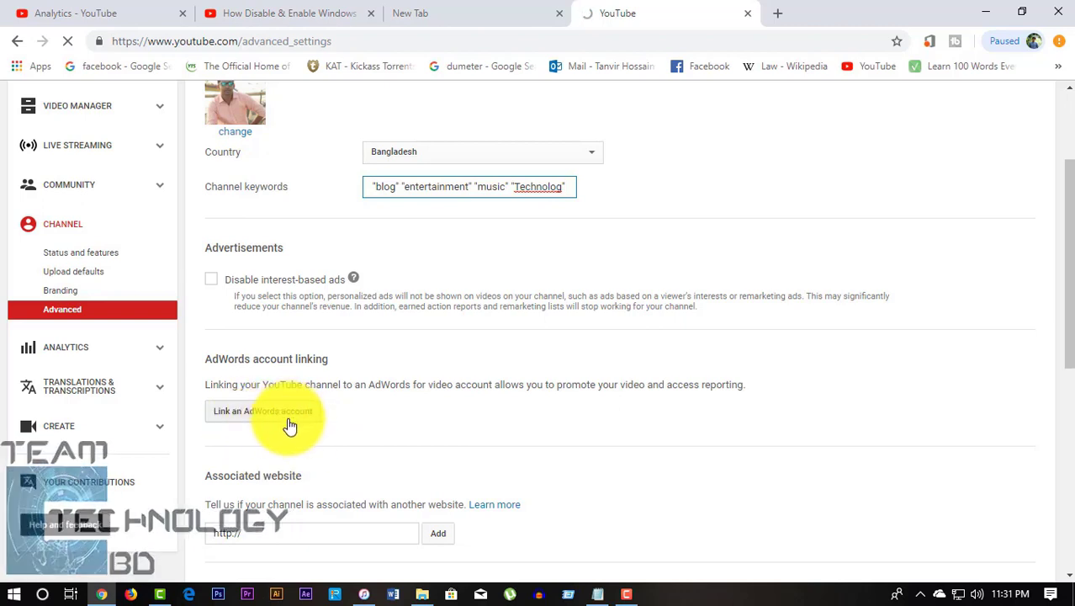
{"action": "left_click", "coordinate": [288, 419]}
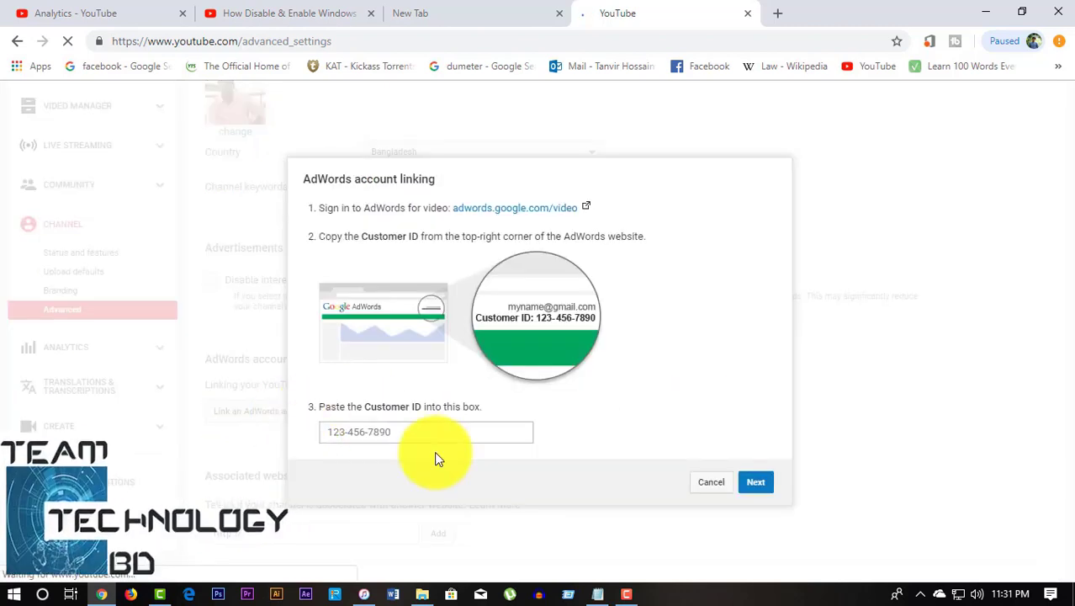
{"action": "left_click", "coordinate": [752, 483]}
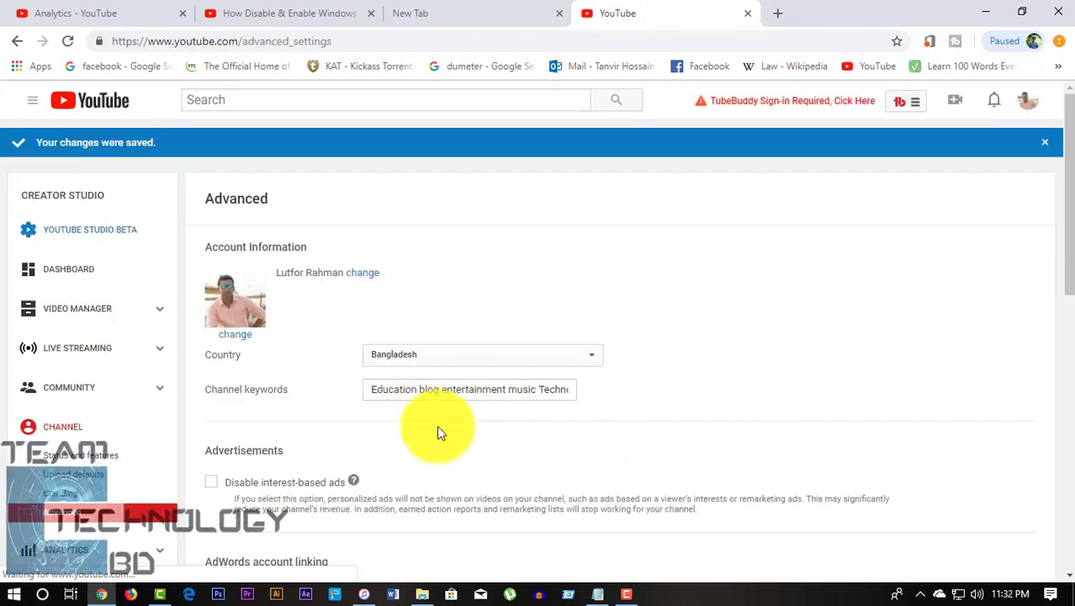
{"action": "scroll", "coordinate": [312, 466], "scroll_direction": "down", "scroll_amount": 3}
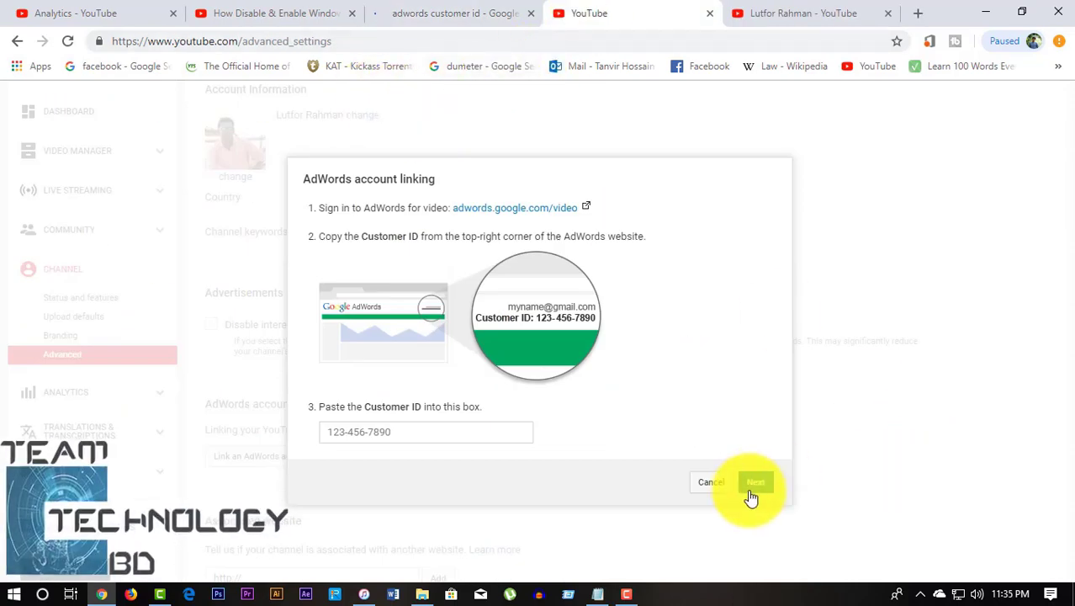
{"action": "left_click", "coordinate": [714, 482]}
{"action": "scroll", "coordinate": [537, 271], "scroll_direction": "down", "scroll_amount": 1}
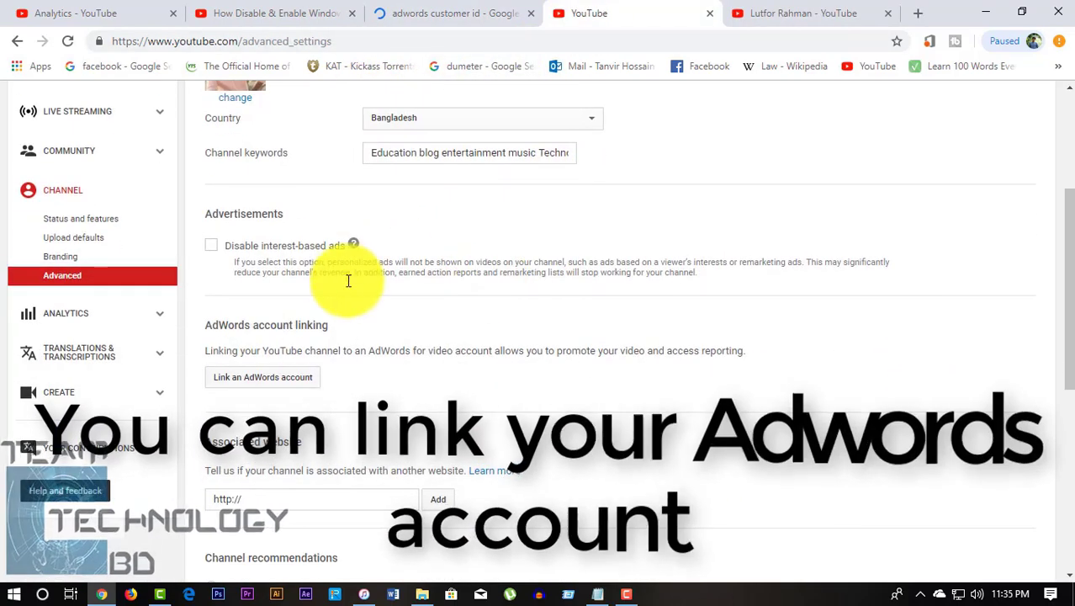
{"action": "scroll", "coordinate": [292, 415], "scroll_direction": "down", "scroll_amount": 1}
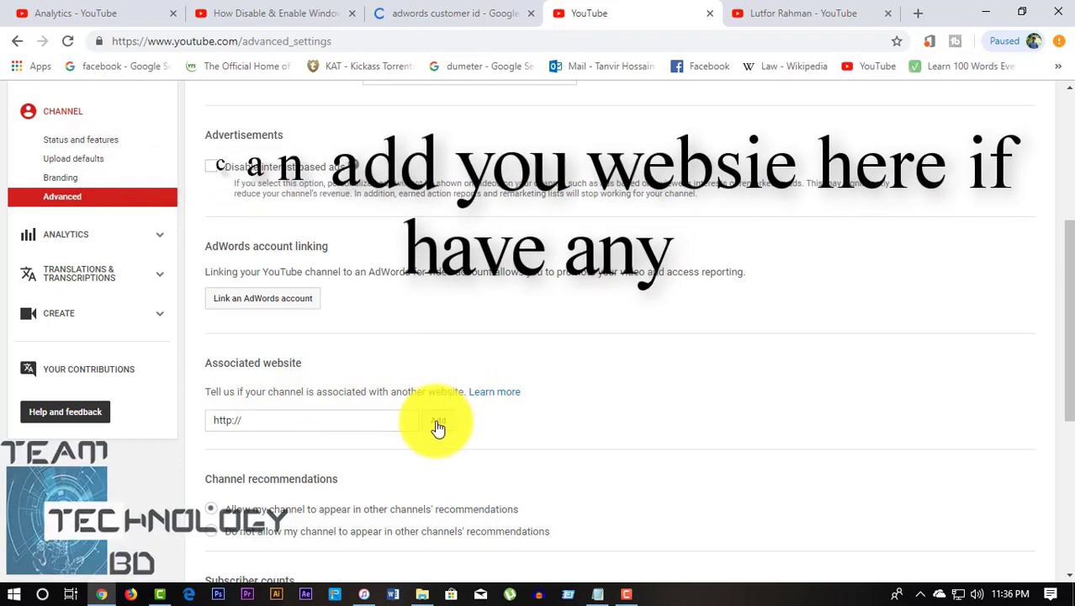
{"action": "left_click", "coordinate": [438, 426]}
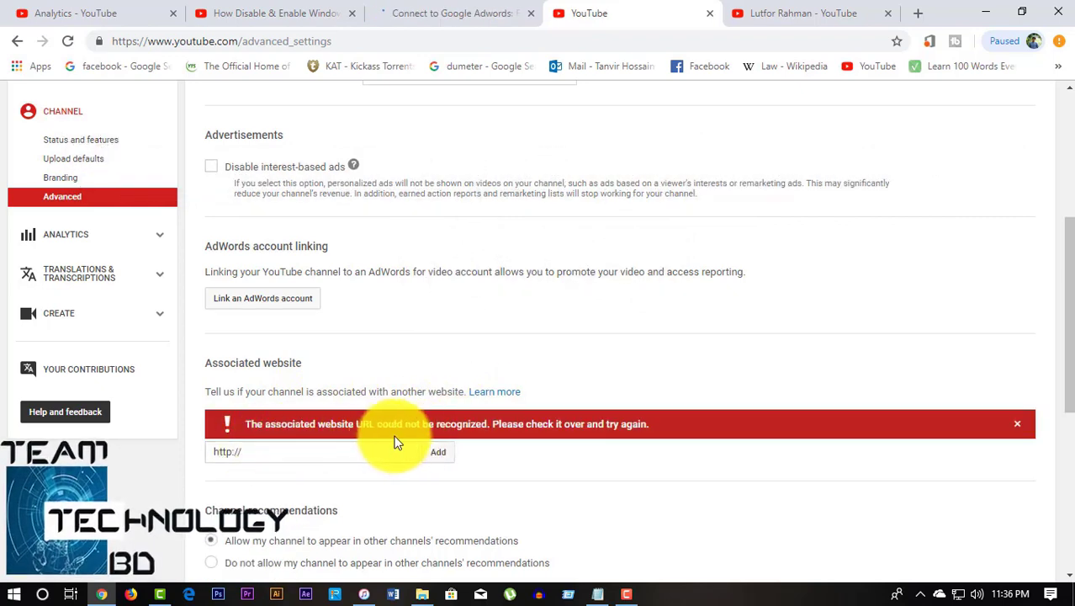
{"action": "left_click", "coordinate": [1018, 424]}
{"action": "scroll", "coordinate": [624, 377], "scroll_direction": "down", "scroll_amount": 1}
{"action": "scroll", "coordinate": [233, 389], "scroll_direction": "down", "scroll_amount": 1}
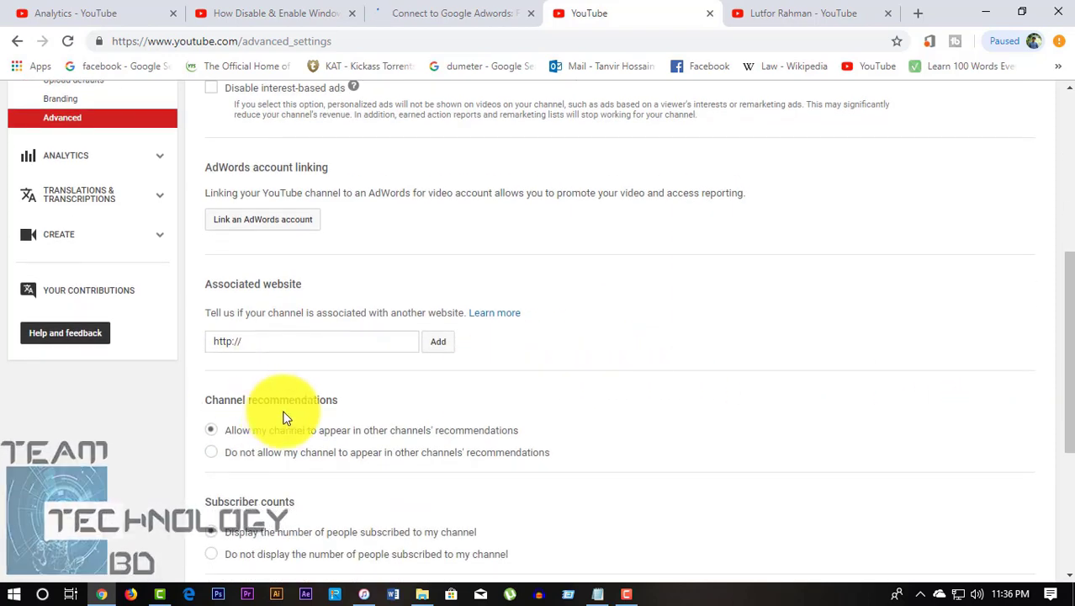
{"action": "scroll", "coordinate": [226, 373], "scroll_direction": "down", "scroll_amount": 2}
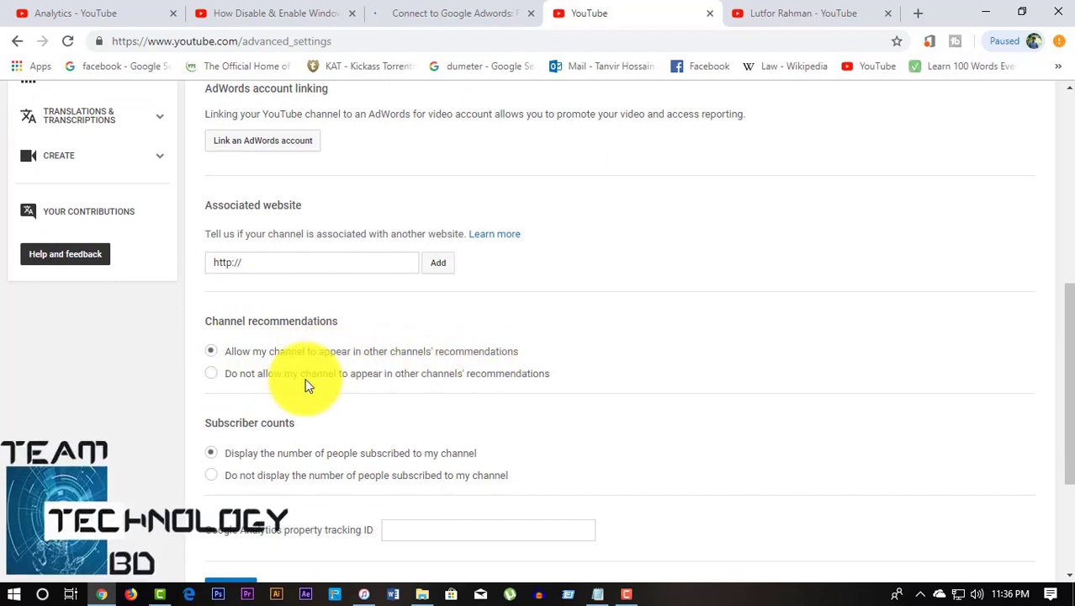
{"action": "scroll", "coordinate": [244, 408], "scroll_direction": "down", "scroll_amount": 1}
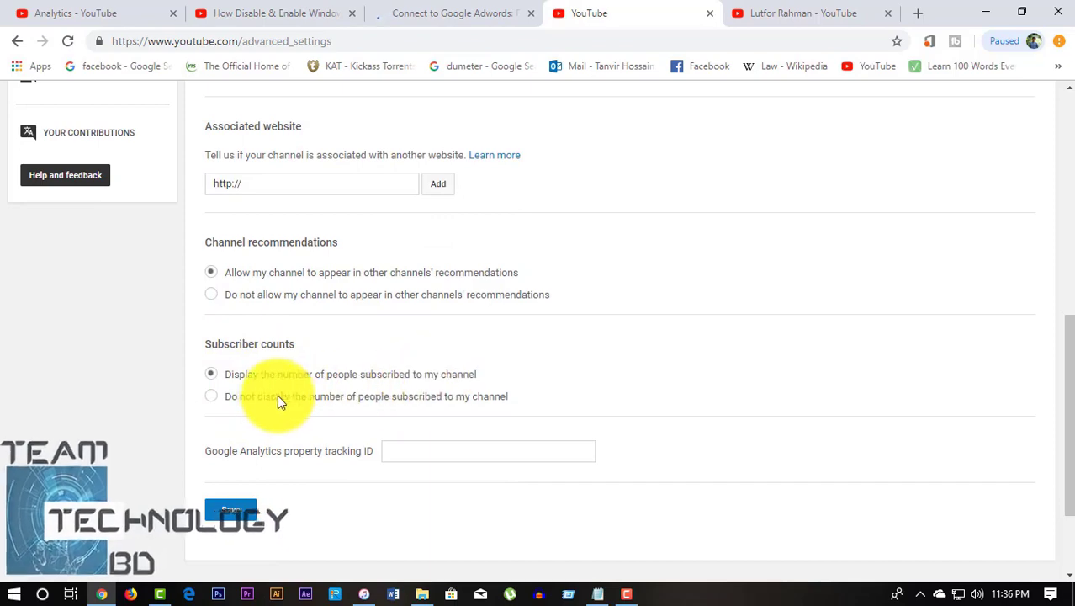
{"action": "scroll", "coordinate": [289, 395], "scroll_direction": "down", "scroll_amount": 2}
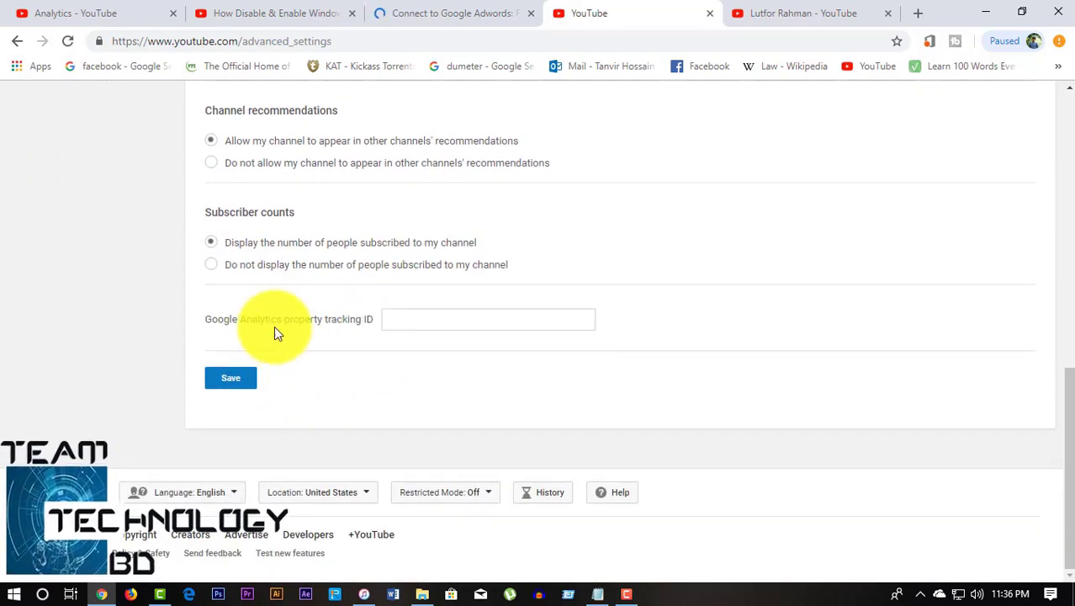
{"action": "left_click", "coordinate": [427, 319]}
{"action": "left_click", "coordinate": [430, 12]}
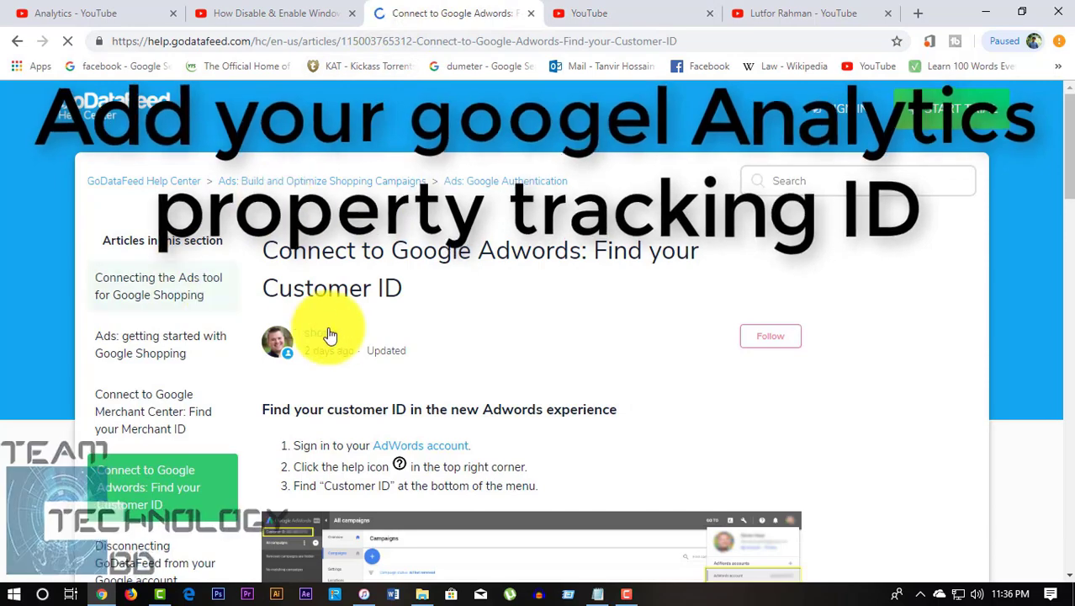
{"action": "scroll", "coordinate": [362, 286], "scroll_direction": "down", "scroll_amount": 1}
{"action": "scroll", "coordinate": [526, 352], "scroll_direction": "down", "scroll_amount": 1}
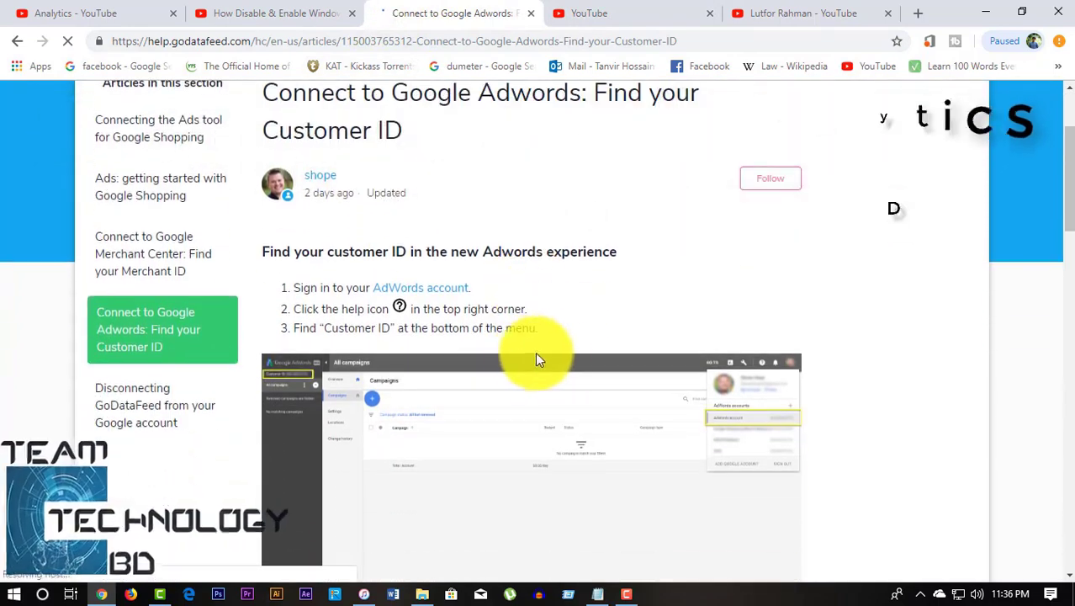
{"action": "scroll", "coordinate": [557, 352], "scroll_direction": "up", "scroll_amount": 2}
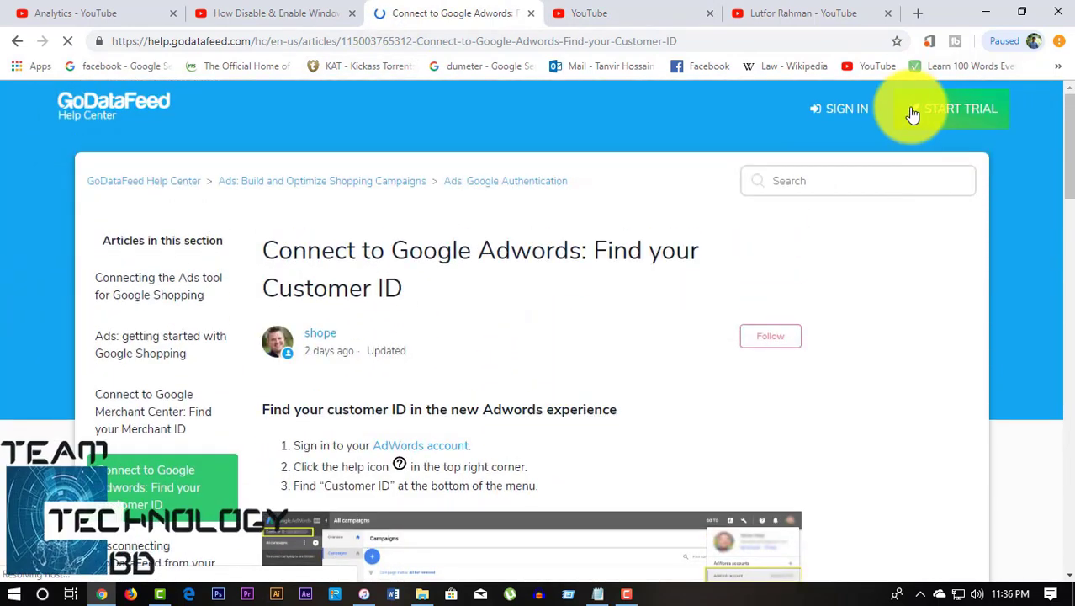
{"action": "scroll", "coordinate": [617, 216], "scroll_direction": "down", "scroll_amount": 2}
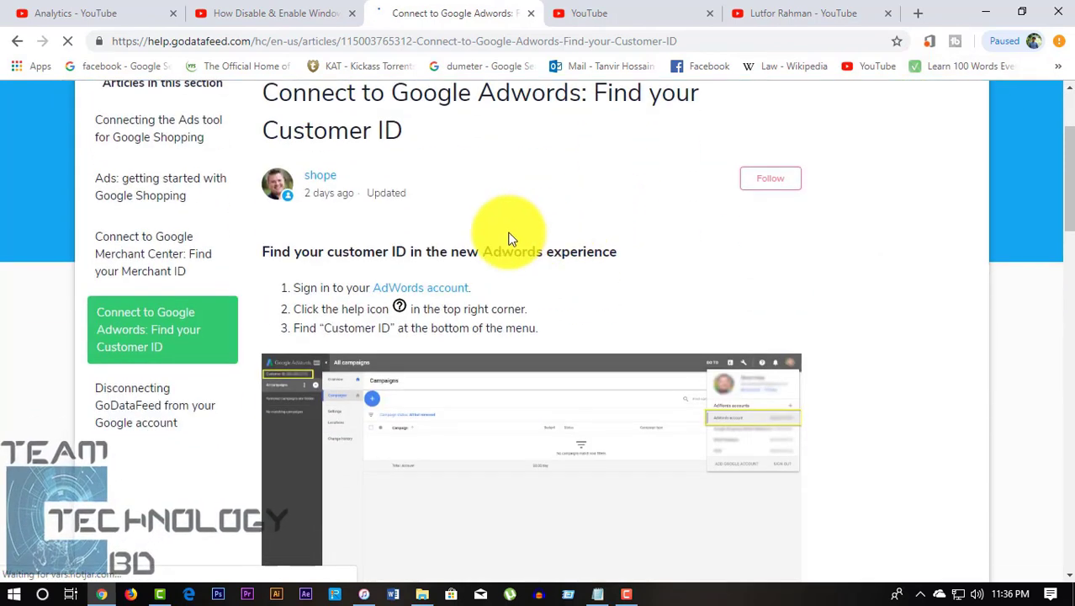
{"action": "scroll", "coordinate": [384, 276], "scroll_direction": "up", "scroll_amount": 2}
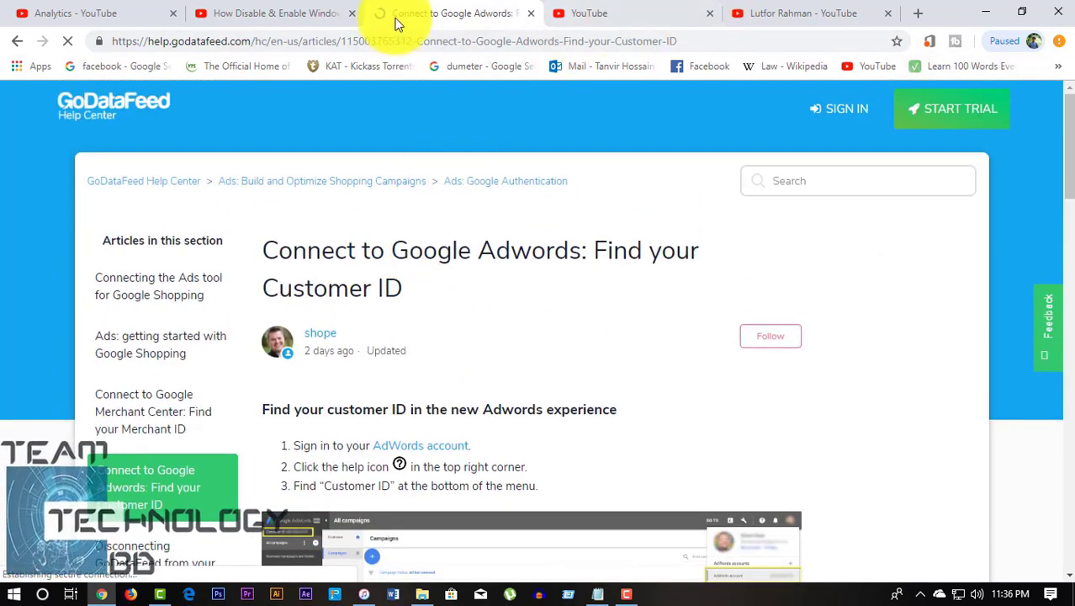
{"action": "left_click", "coordinate": [431, 42]}
{"action": "left_click", "coordinate": [600, 7]}
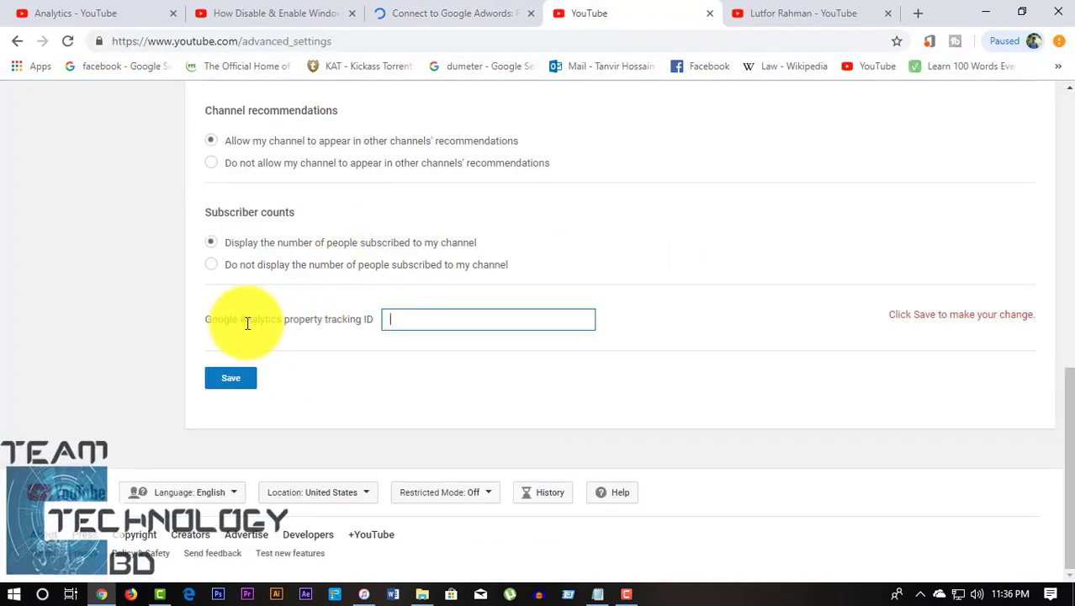
Step: Search Google for 'google analytics property tracking id' in the former help-article tab
{"action": "left_click_drag", "start_coordinate": [207, 319], "coordinate": [340, 333]}
{"action": "key", "text": "ctrl+c"}
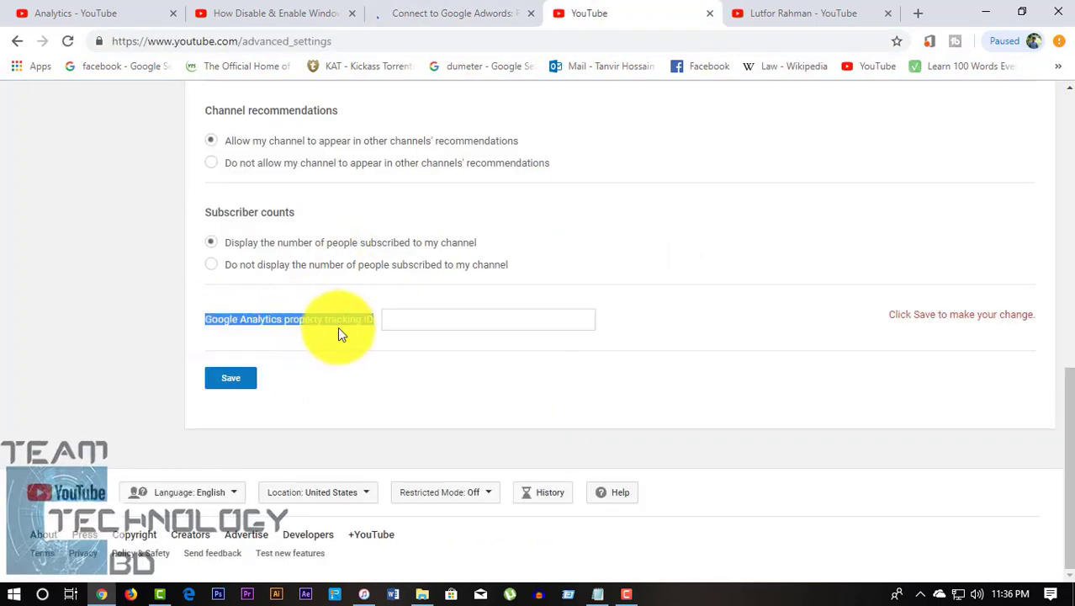
{"action": "left_click", "coordinate": [449, 10]}
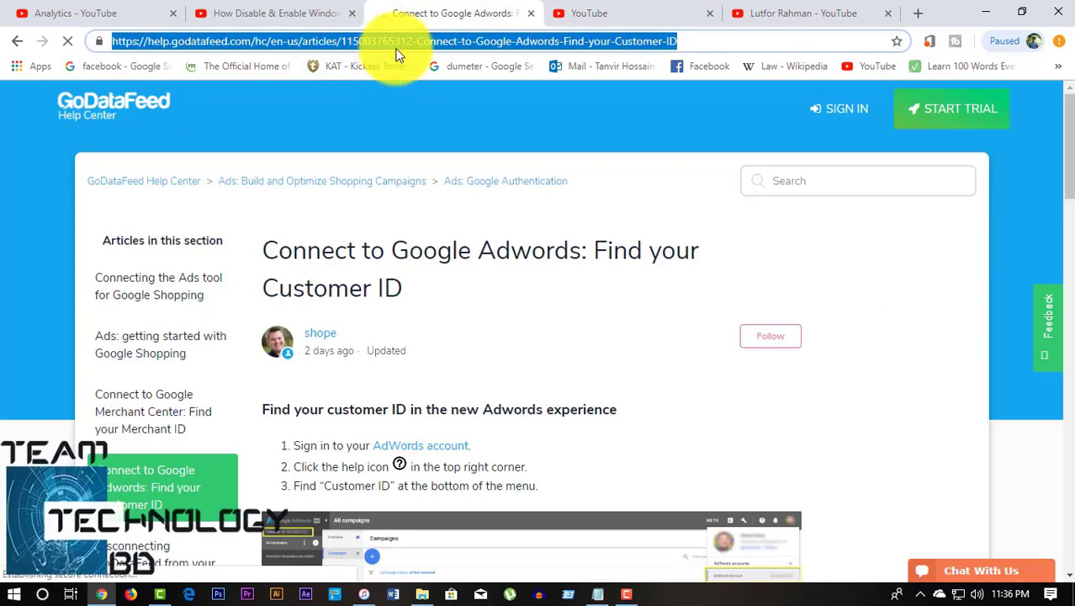
{"action": "key", "text": "ctrl+v"}
{"action": "key", "text": "Return"}
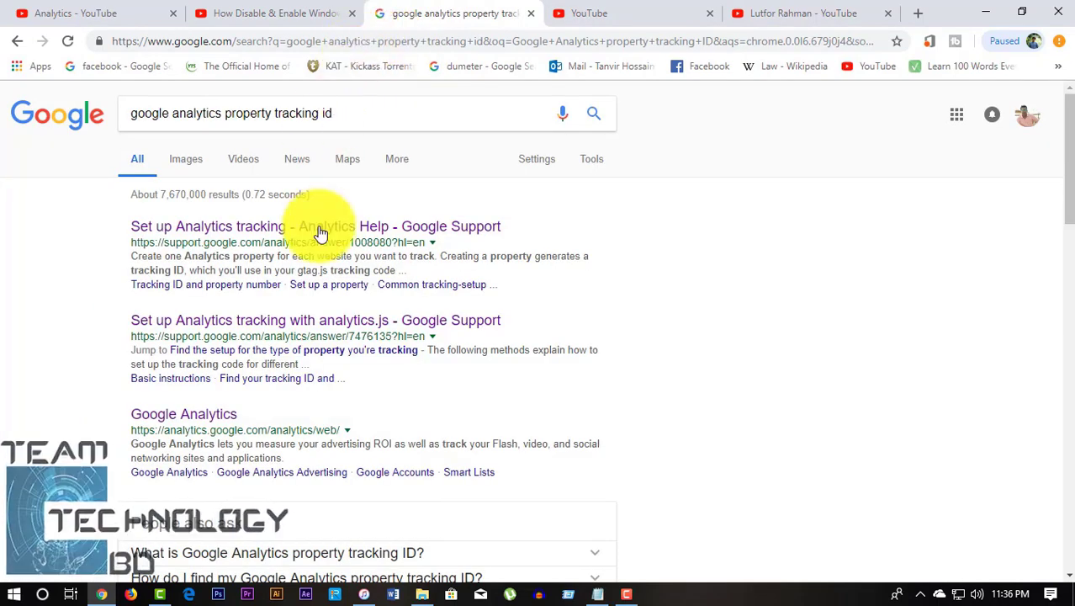
Step: Back out of the Analytics help page and open the Google Analytics website from the results
{"action": "left_click", "coordinate": [322, 227]}
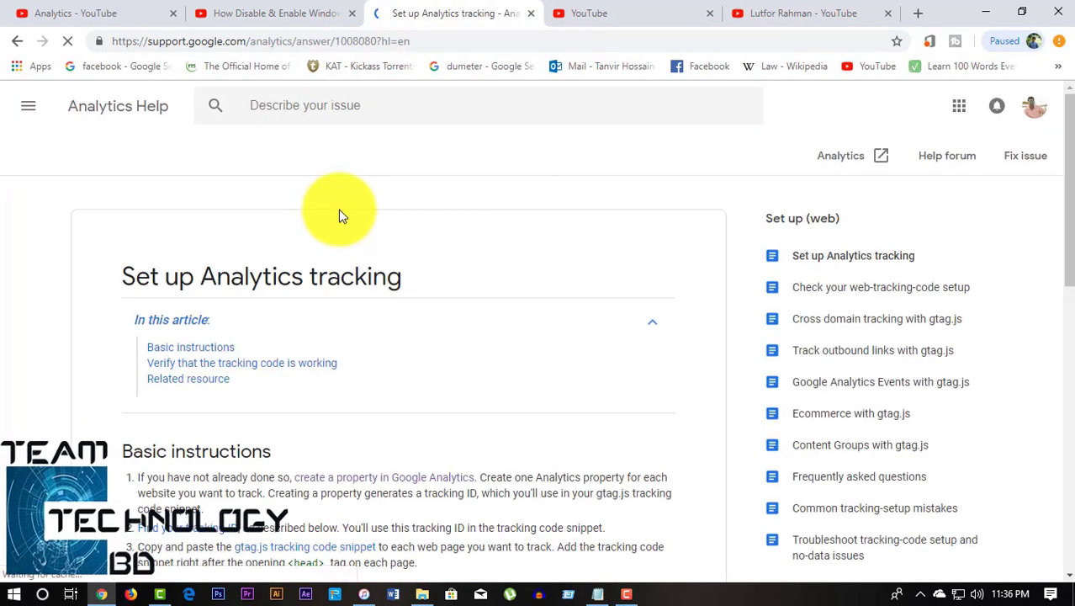
{"action": "left_click", "coordinate": [22, 44]}
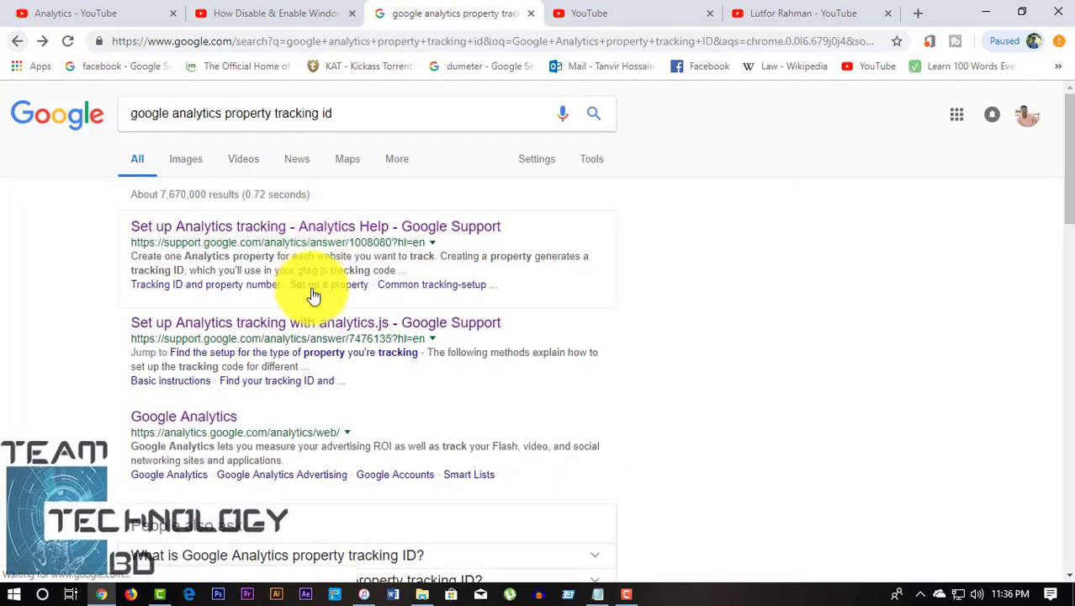
{"action": "scroll", "coordinate": [310, 358], "scroll_direction": "down", "scroll_amount": 1}
{"action": "left_click", "coordinate": [212, 433]}
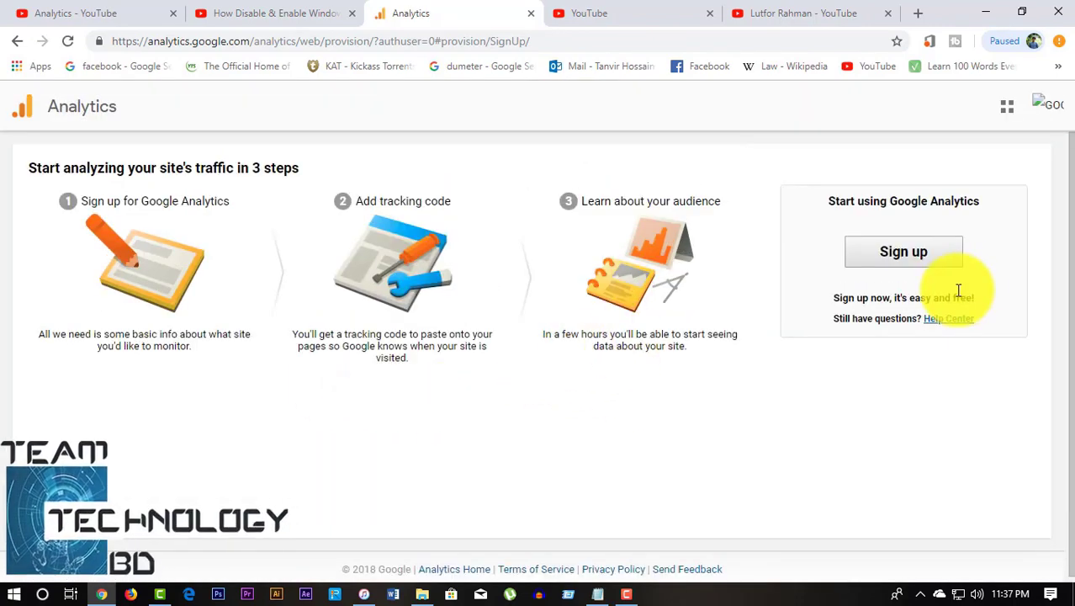
Step: Start the Google Analytics sign-up and look over the New Account form
{"action": "left_click", "coordinate": [898, 258]}
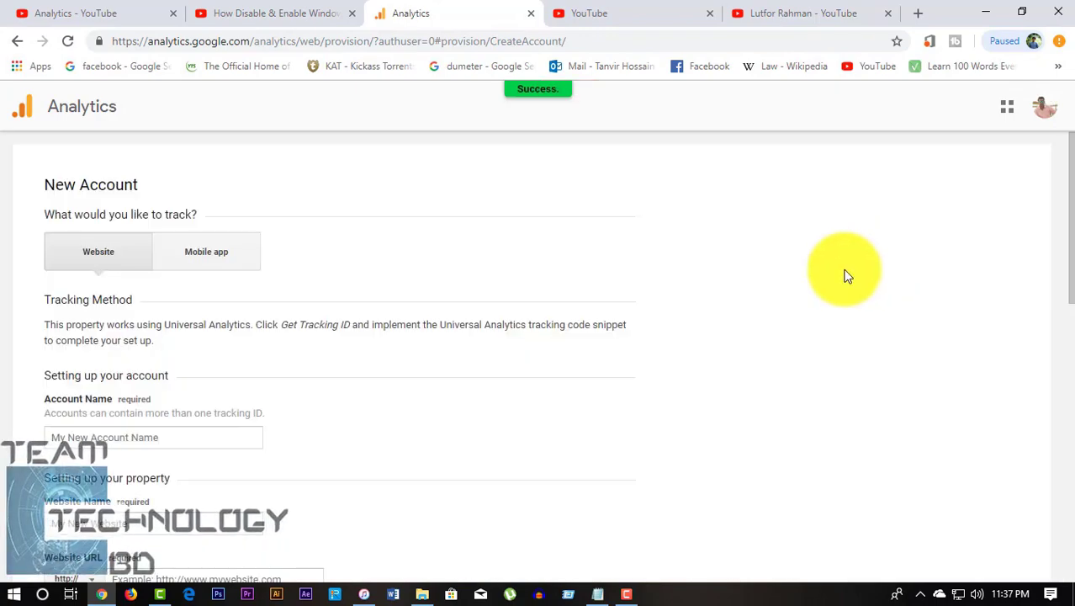
{"action": "scroll", "coordinate": [144, 360], "scroll_direction": "down", "scroll_amount": 6}
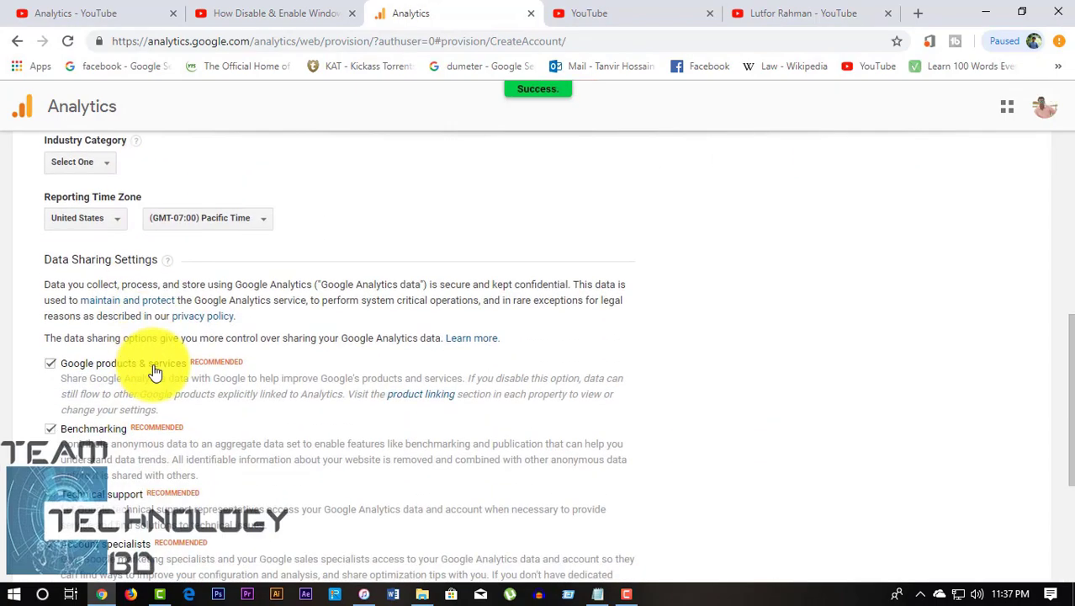
{"action": "scroll", "coordinate": [179, 362], "scroll_direction": "down", "scroll_amount": 5}
{"action": "scroll", "coordinate": [165, 376], "scroll_direction": "up", "scroll_amount": 10}
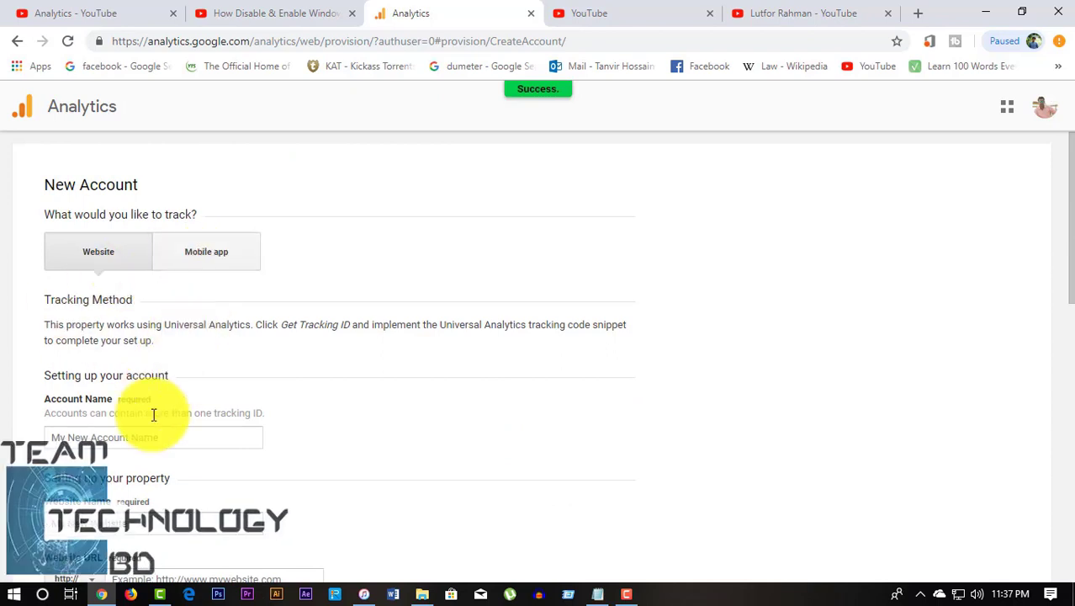
Step: Enter the owner's name as the account name and reuse it for the website fields
{"action": "left_click", "coordinate": [138, 435]}
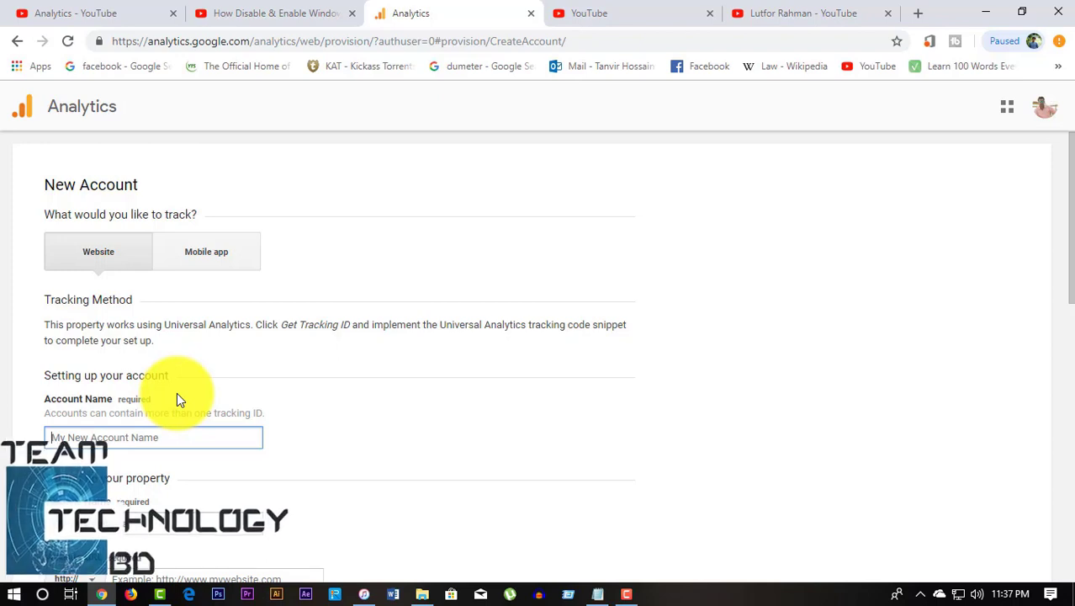
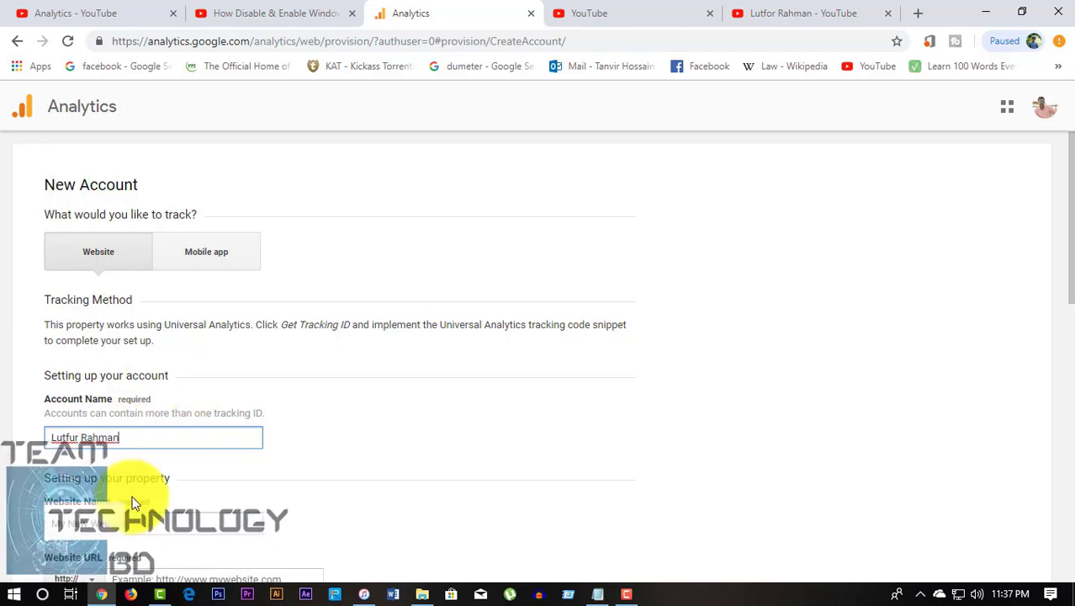
{"action": "left_click_drag", "start_coordinate": [156, 440], "coordinate": [17, 448]}
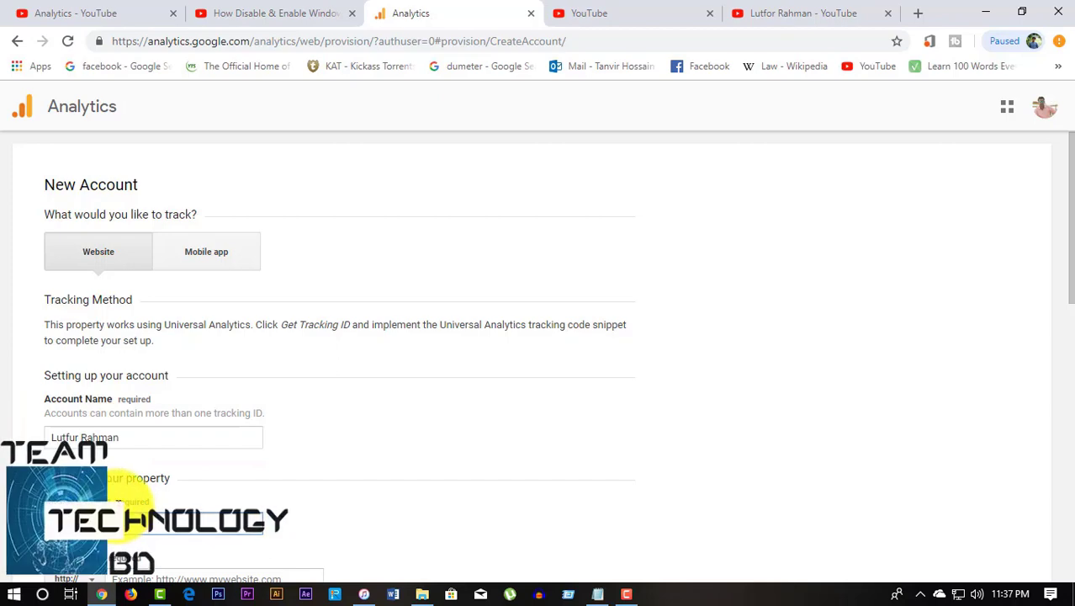
{"action": "scroll", "coordinate": [147, 471], "scroll_direction": "down", "scroll_amount": 2}
{"action": "left_click", "coordinate": [157, 419]}
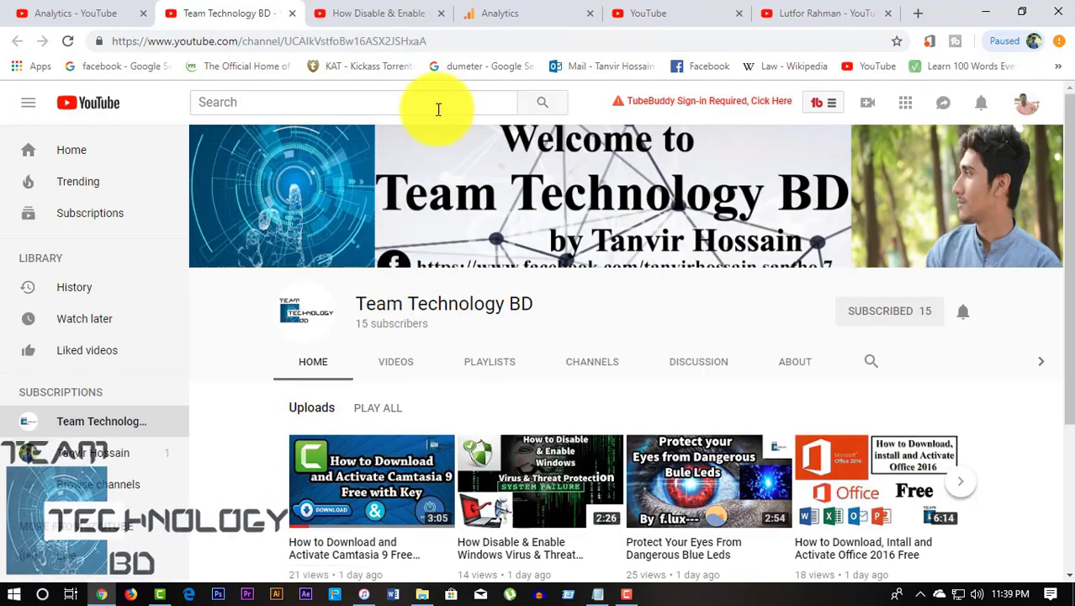
Step: Paste the YouTube channel link as the Website URL and request a tracking ID
{"action": "left_click", "coordinate": [445, 38]}
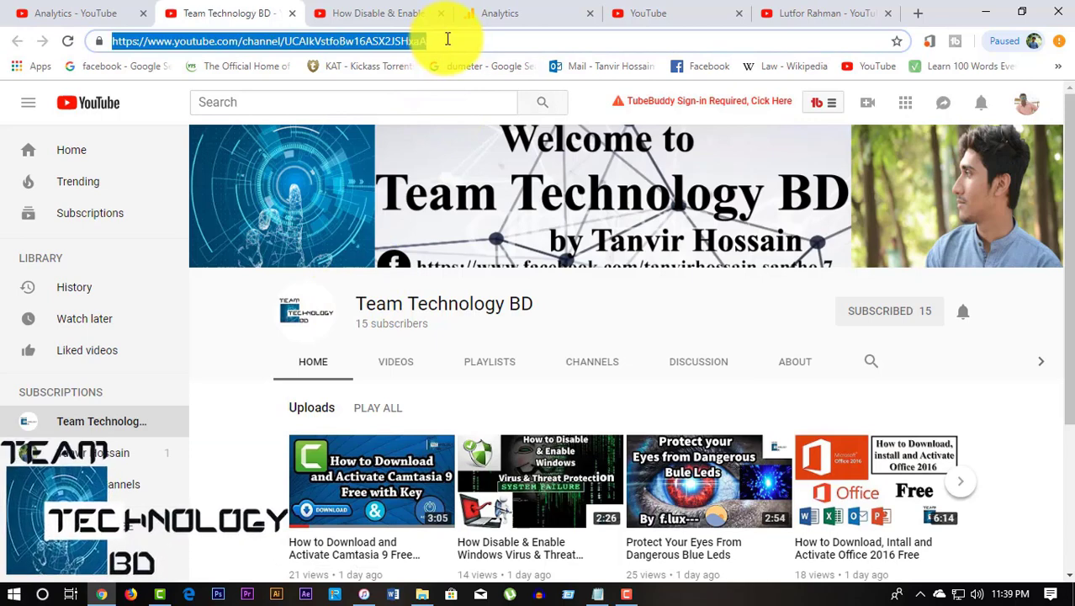
{"action": "left_click", "coordinate": [484, 10]}
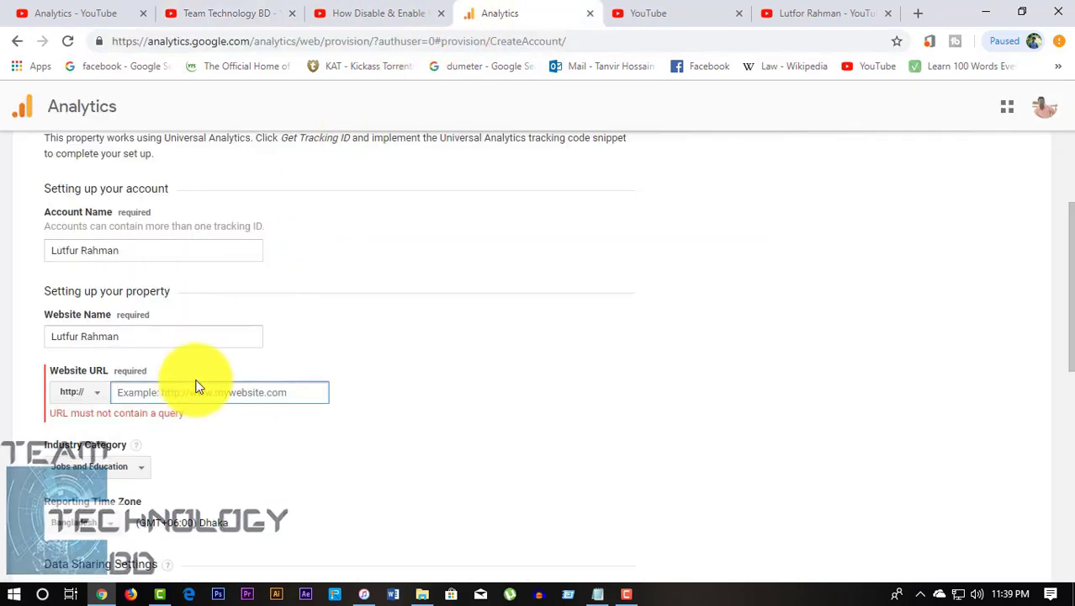
{"action": "type", "text": "https://www.youtube.com/channel/UCAlkVstfoBw16ASX2JSHxaA"}
{"action": "scroll", "coordinate": [155, 470], "scroll_direction": "down", "scroll_amount": 3}
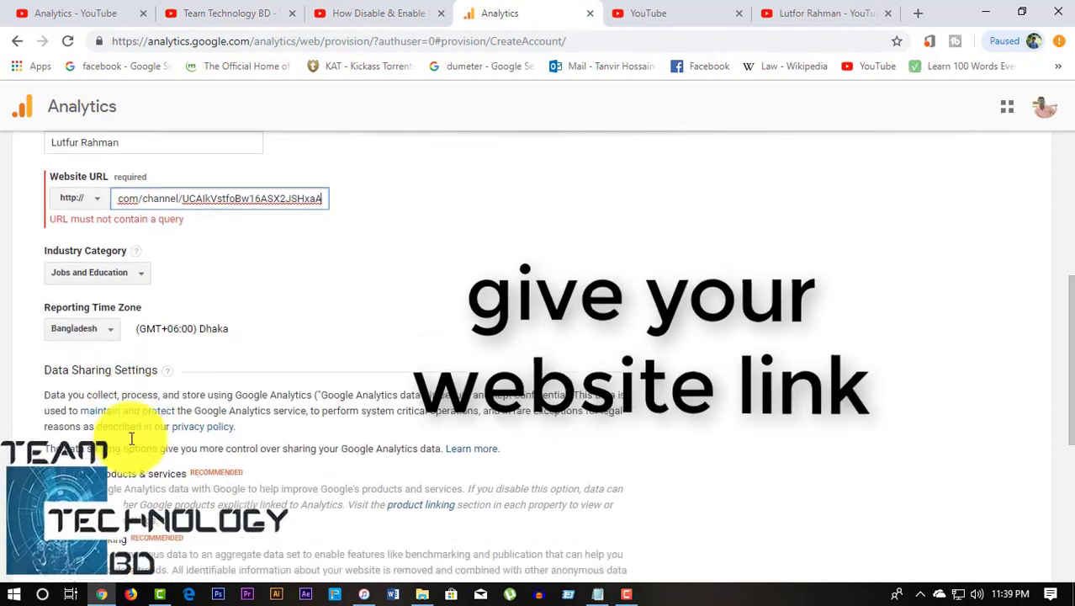
{"action": "scroll", "coordinate": [132, 439], "scroll_direction": "down", "scroll_amount": 5}
{"action": "left_click", "coordinate": [114, 457]}
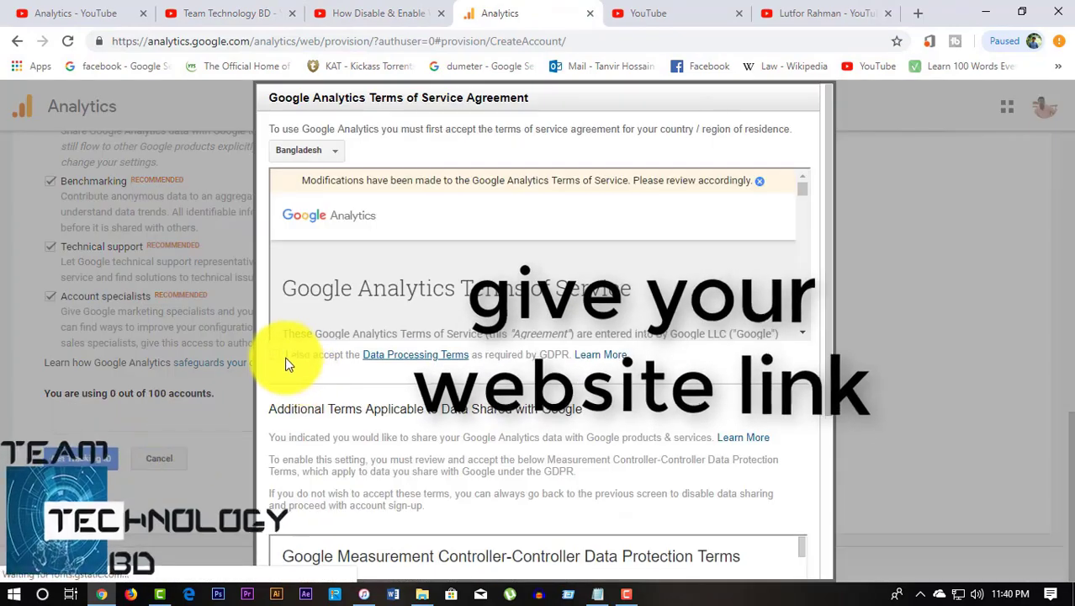
Step: Tick the GDPR and data protection terms and accept the terms of service
{"action": "left_click", "coordinate": [276, 354]}
{"action": "scroll", "coordinate": [303, 387], "scroll_direction": "down", "scroll_amount": 3}
{"action": "scroll", "coordinate": [336, 416], "scroll_direction": "down", "scroll_amount": 4}
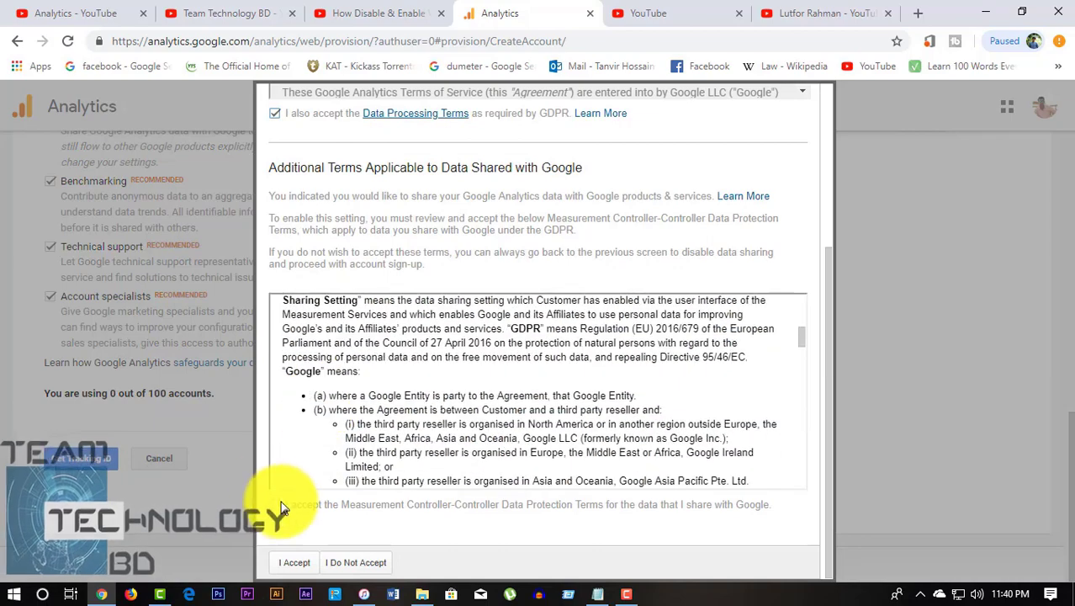
{"action": "left_click", "coordinate": [275, 504]}
{"action": "left_click", "coordinate": [294, 561]}
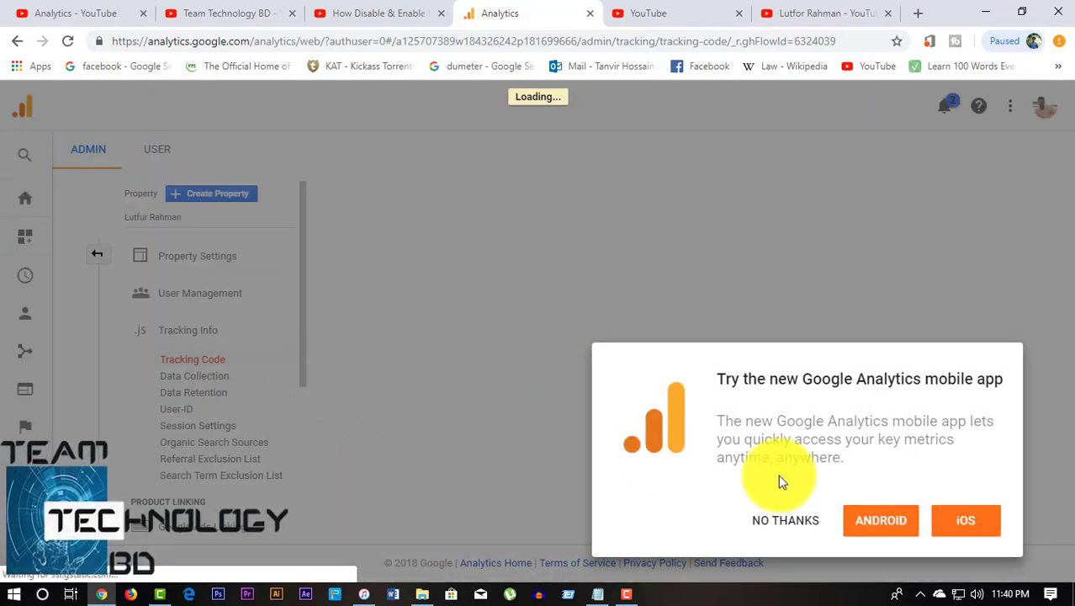
Step: Dismiss the mobile app promotion, account menu, help panel and tracking ID tip
{"action": "left_click", "coordinate": [797, 522]}
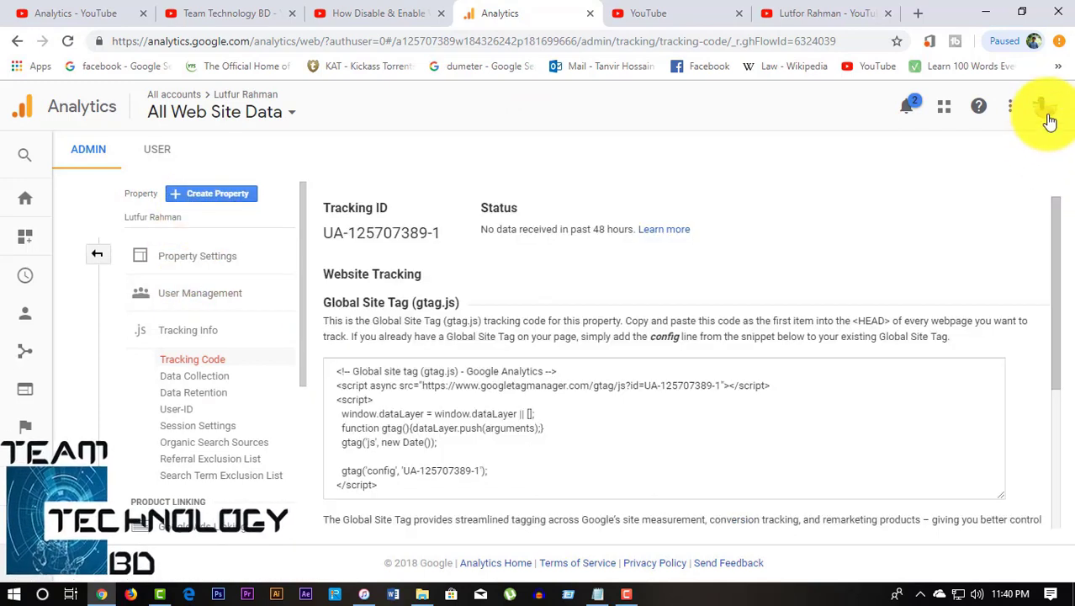
{"action": "left_click", "coordinate": [1044, 108]}
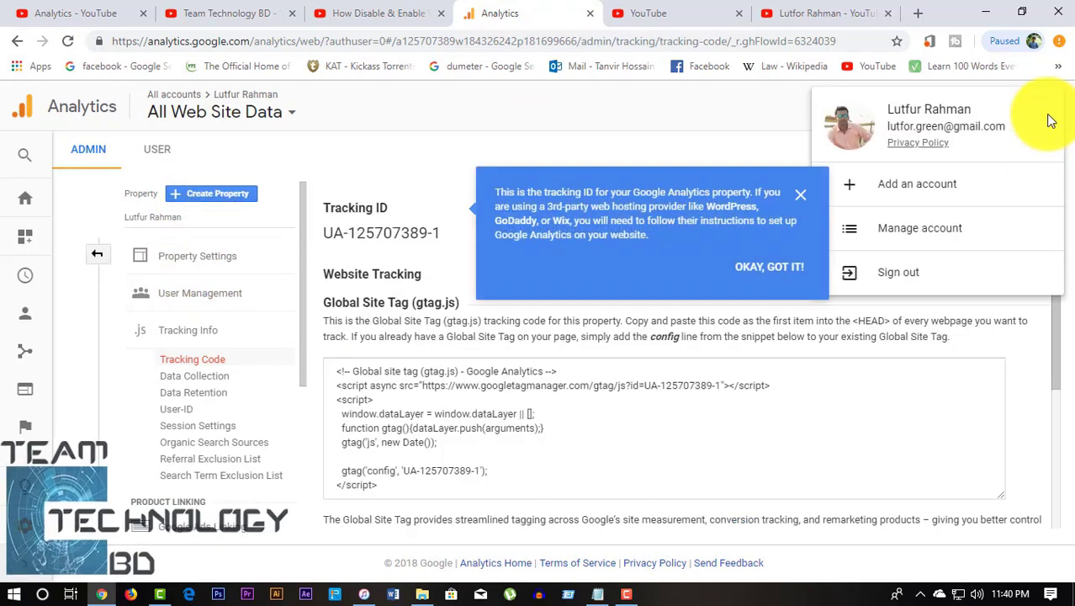
{"action": "left_click", "coordinate": [764, 153]}
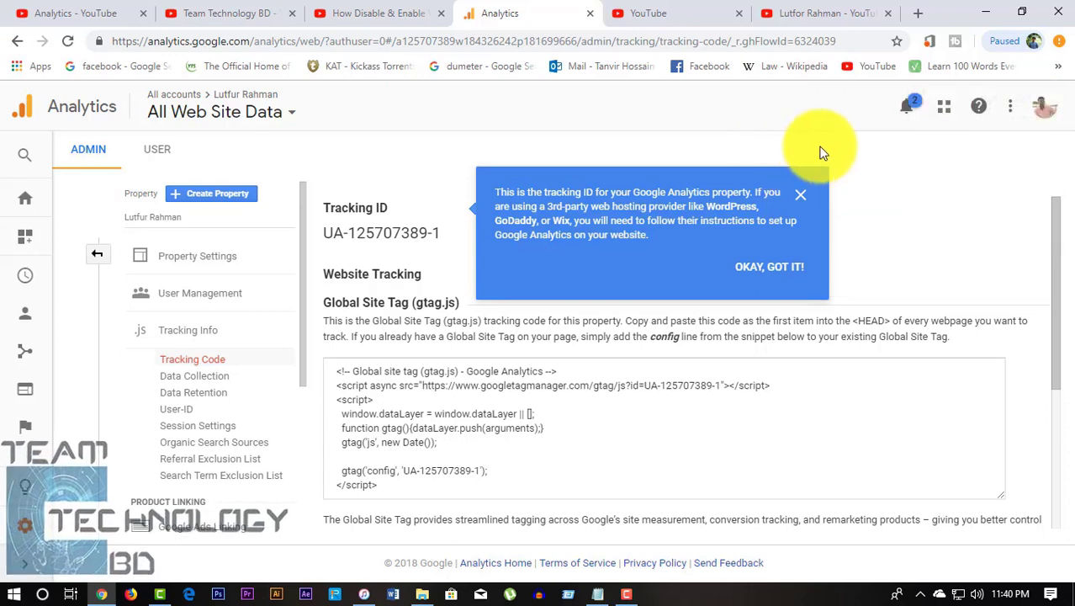
{"action": "left_click", "coordinate": [980, 109]}
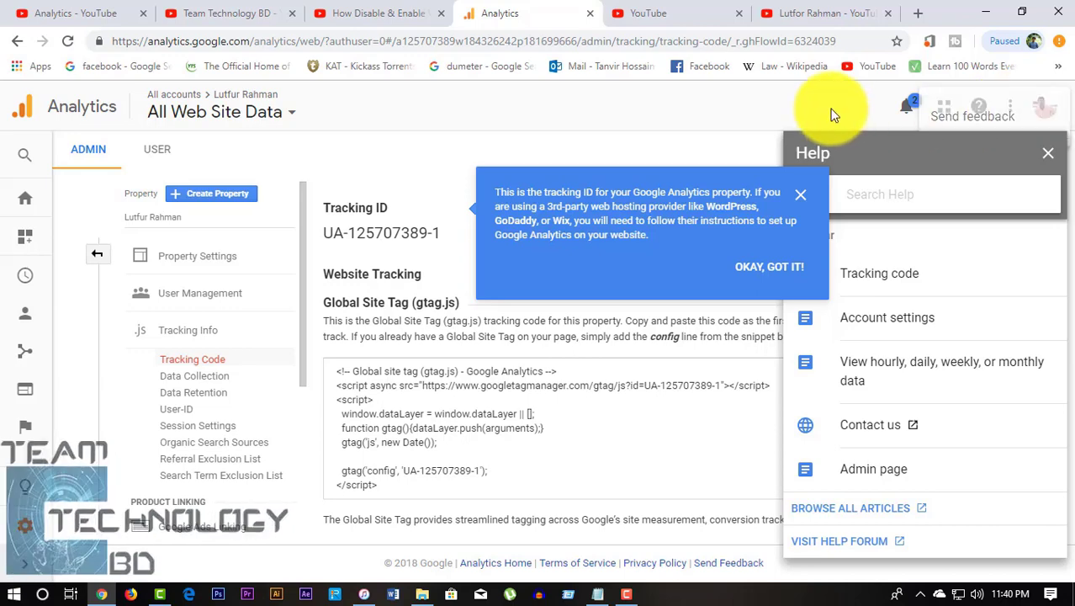
{"action": "scroll", "coordinate": [202, 286], "scroll_direction": "down", "scroll_amount": 3}
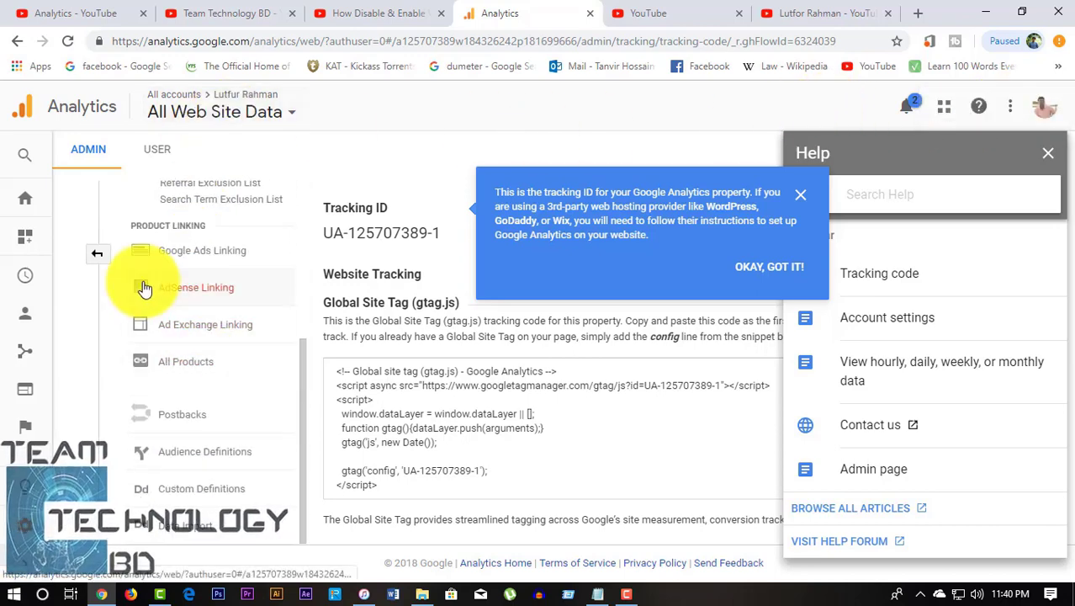
{"action": "scroll", "coordinate": [144, 286], "scroll_direction": "up", "scroll_amount": 4}
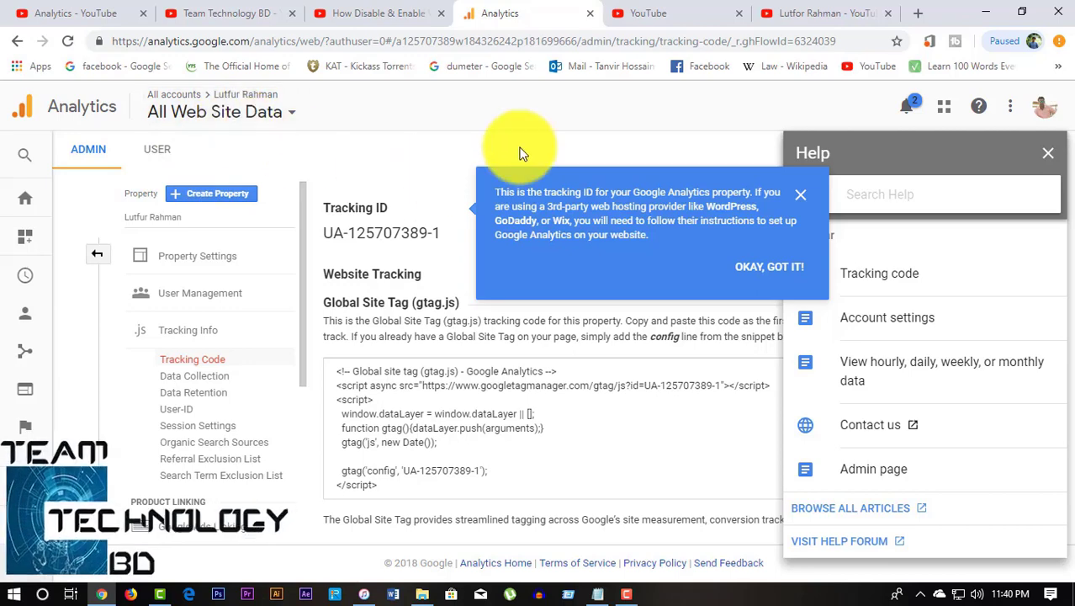
{"action": "left_click", "coordinate": [769, 267]}
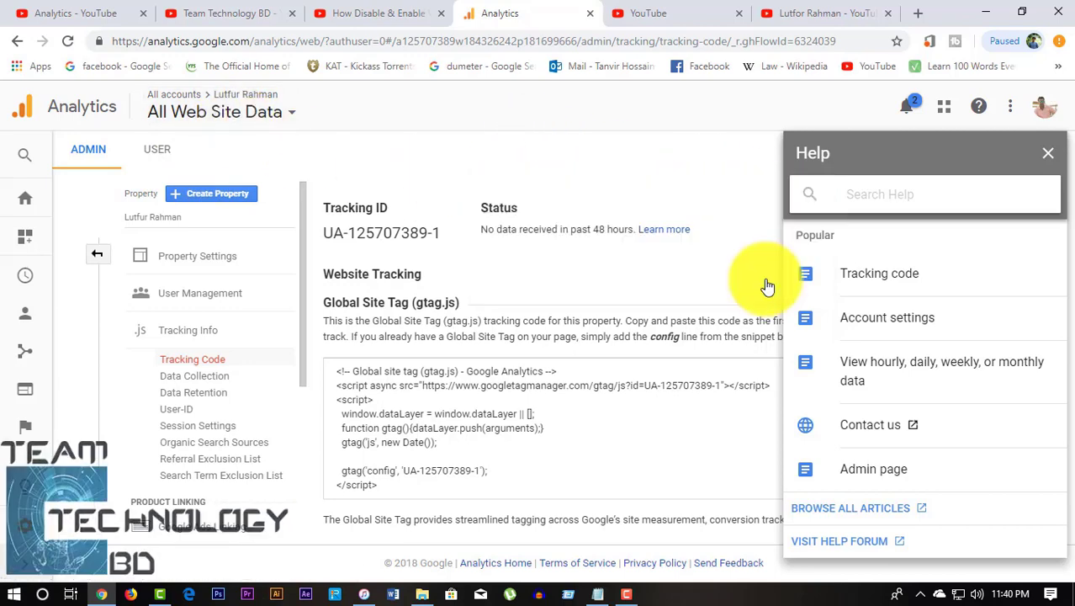
{"action": "left_click", "coordinate": [1044, 160]}
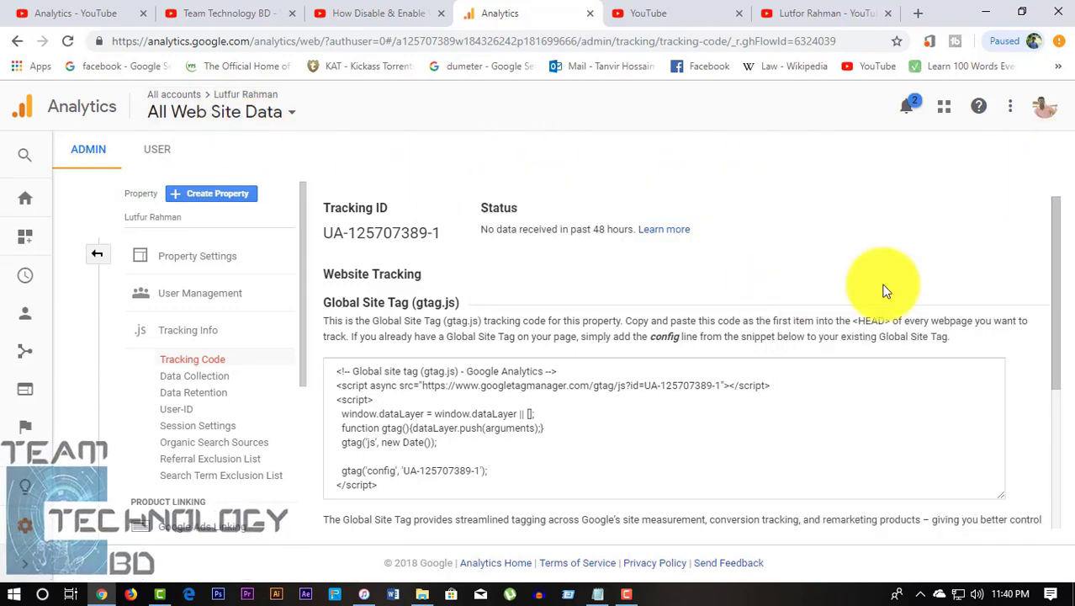
{"action": "scroll", "coordinate": [732, 351], "scroll_direction": "down", "scroll_amount": 3}
{"action": "scroll", "coordinate": [727, 329], "scroll_direction": "up", "scroll_amount": 2}
{"action": "scroll", "coordinate": [721, 328], "scroll_direction": "up", "scroll_amount": 2}
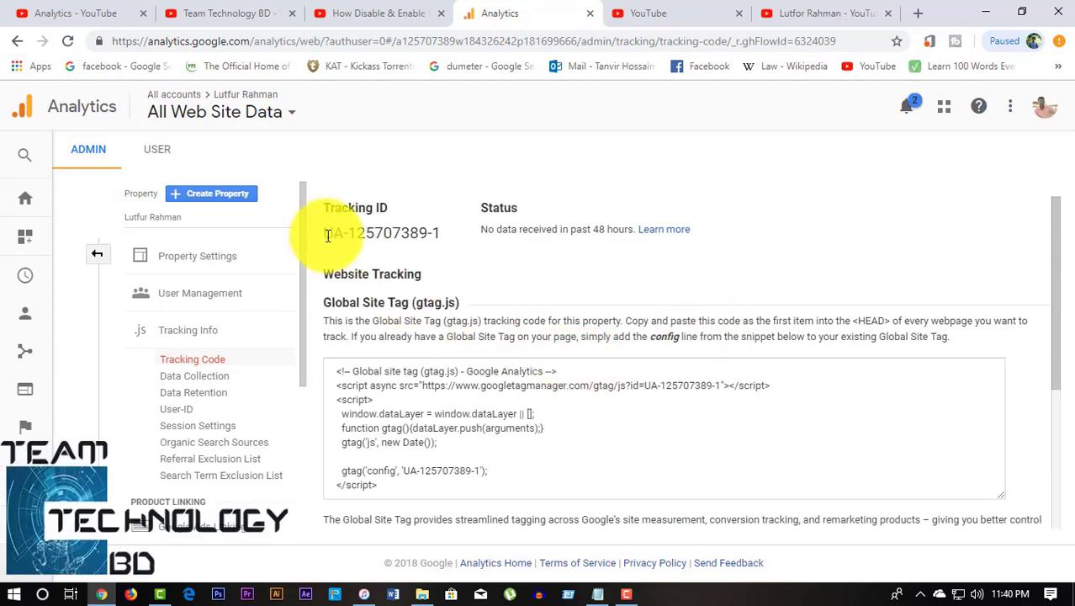
{"action": "left_click_drag", "start_coordinate": [324, 233], "coordinate": [401, 240]}
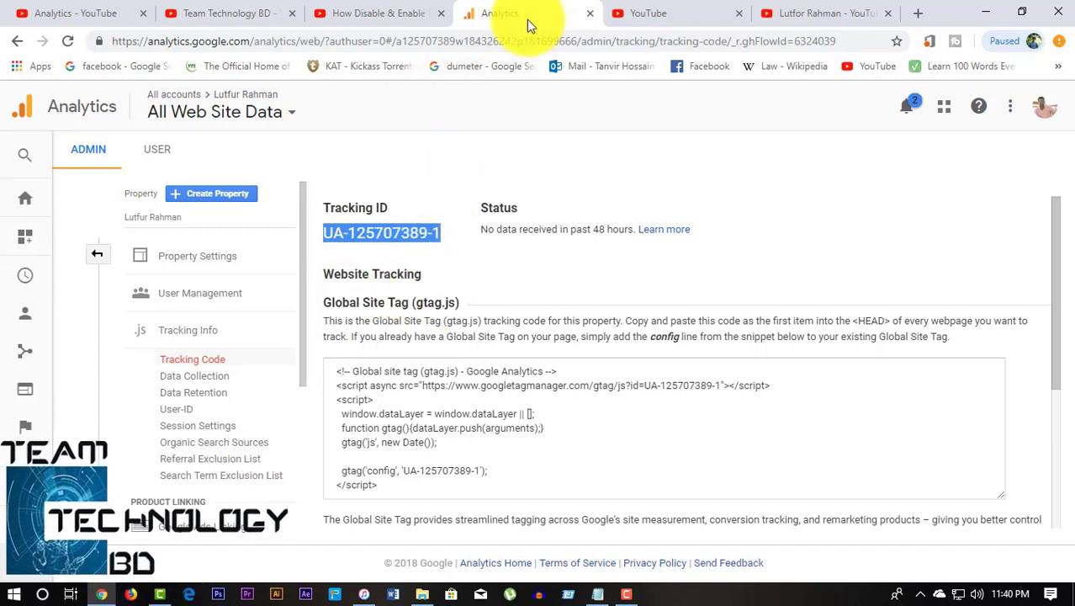
{"action": "left_click", "coordinate": [408, 15]}
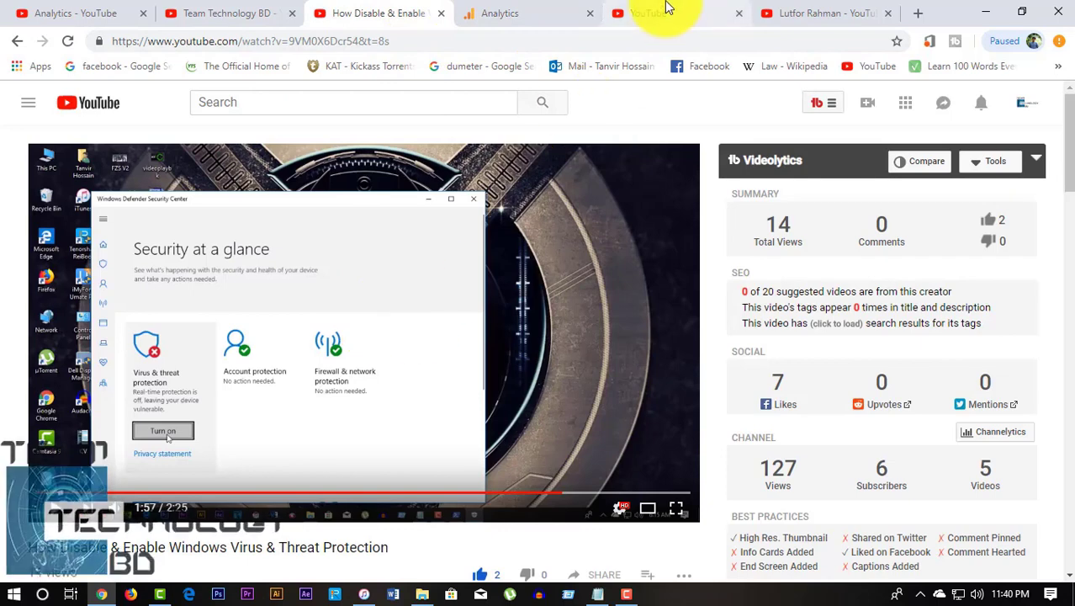
{"action": "left_click", "coordinate": [665, 13]}
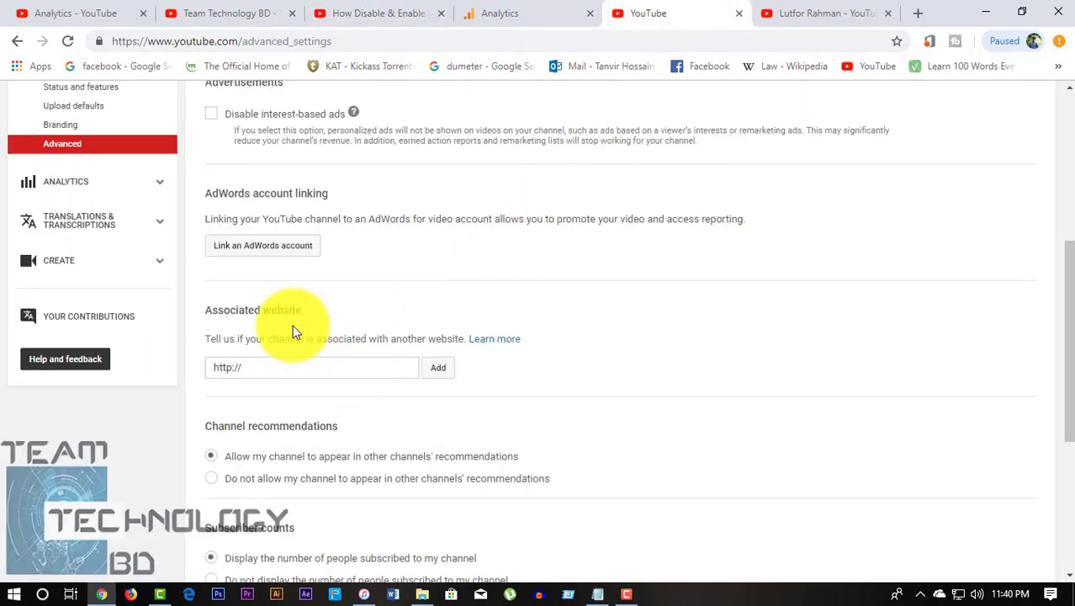
{"action": "scroll", "coordinate": [294, 331], "scroll_direction": "down", "scroll_amount": 3}
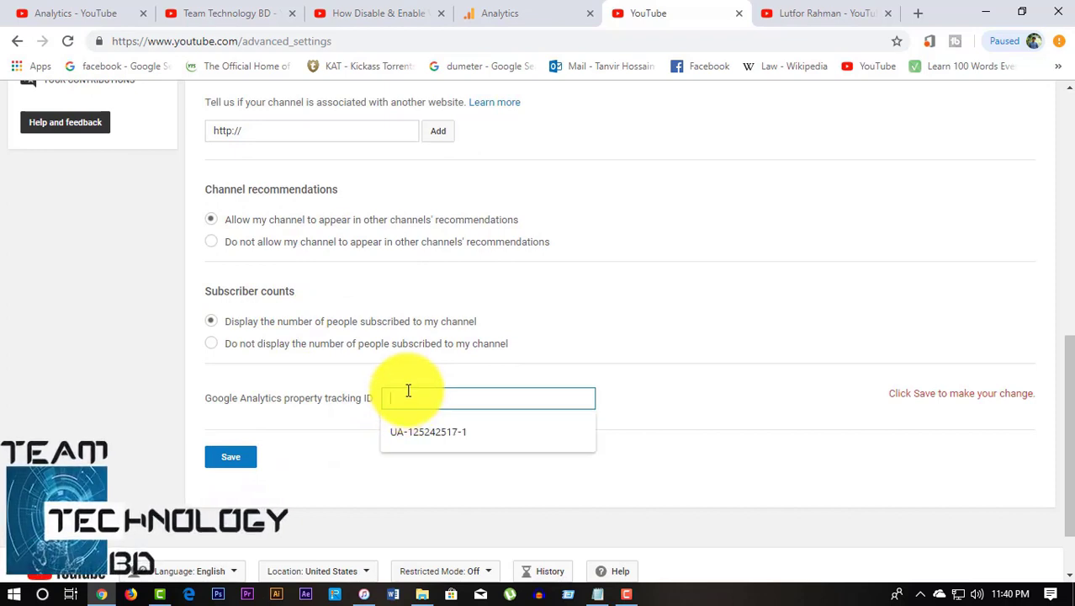
{"action": "key", "text": "ctrl+v"}
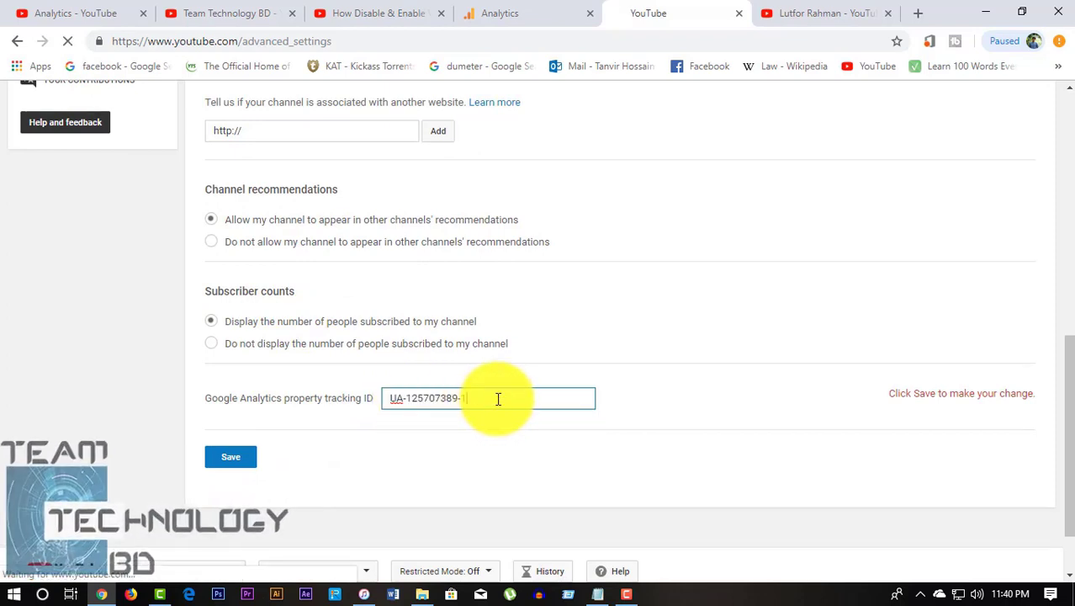